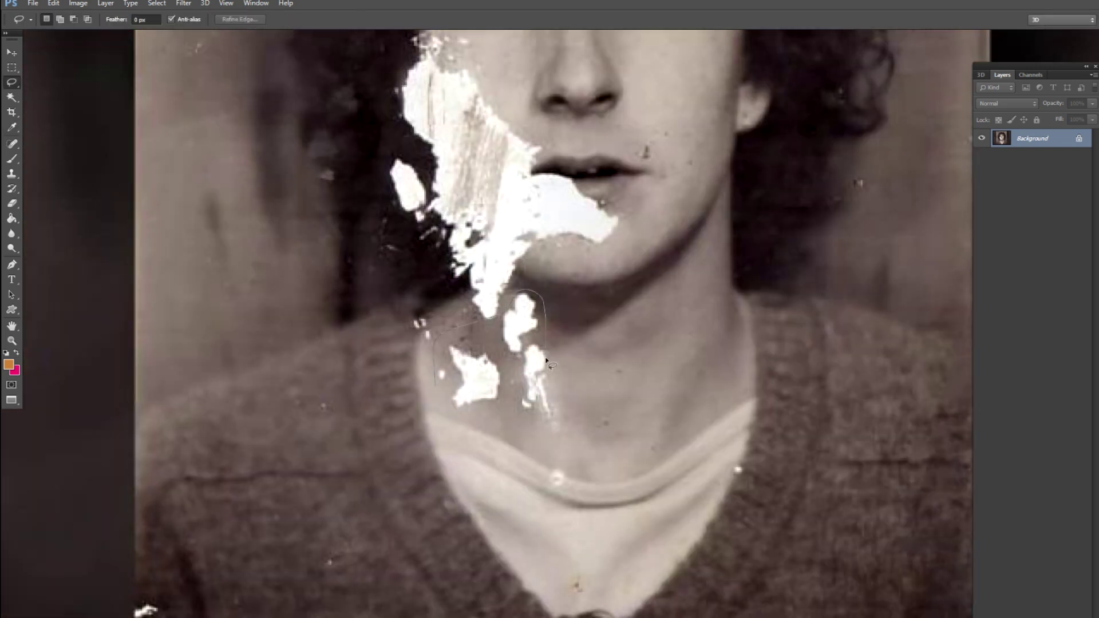
drag(547, 361, 438, 387)
right_click(508, 396)
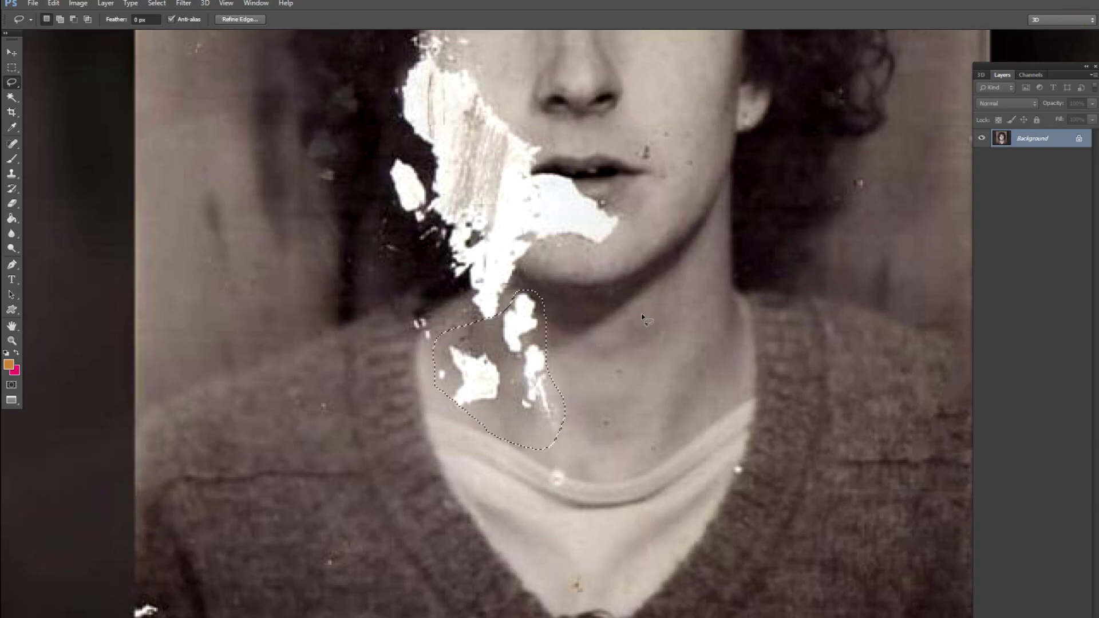
key(ctrl+d)
- Remove the white tear patches on the neck with the content-aware Spot Healing Brush
key(j)
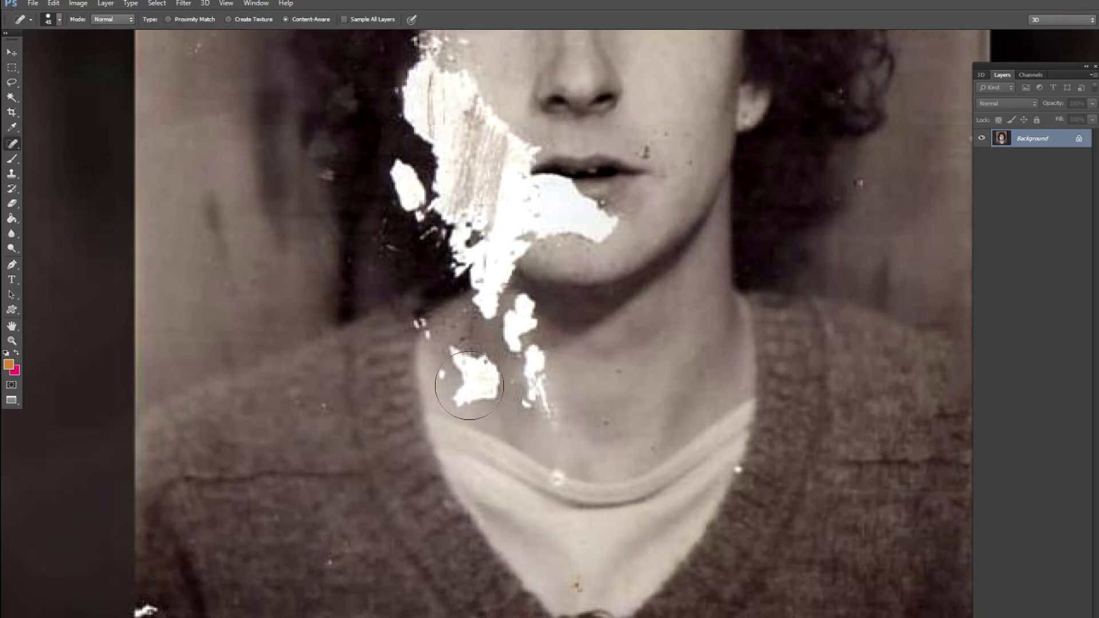
mouse_move(556, 381)
mouse_down()
mouse_move(546, 406)
mouse_move(556, 374)
mouse_move(570, 375)
mouse_move(535, 326)
mouse_up()
key(bracketleft)
click(428, 337)
scroll(407, 450, down, 3)
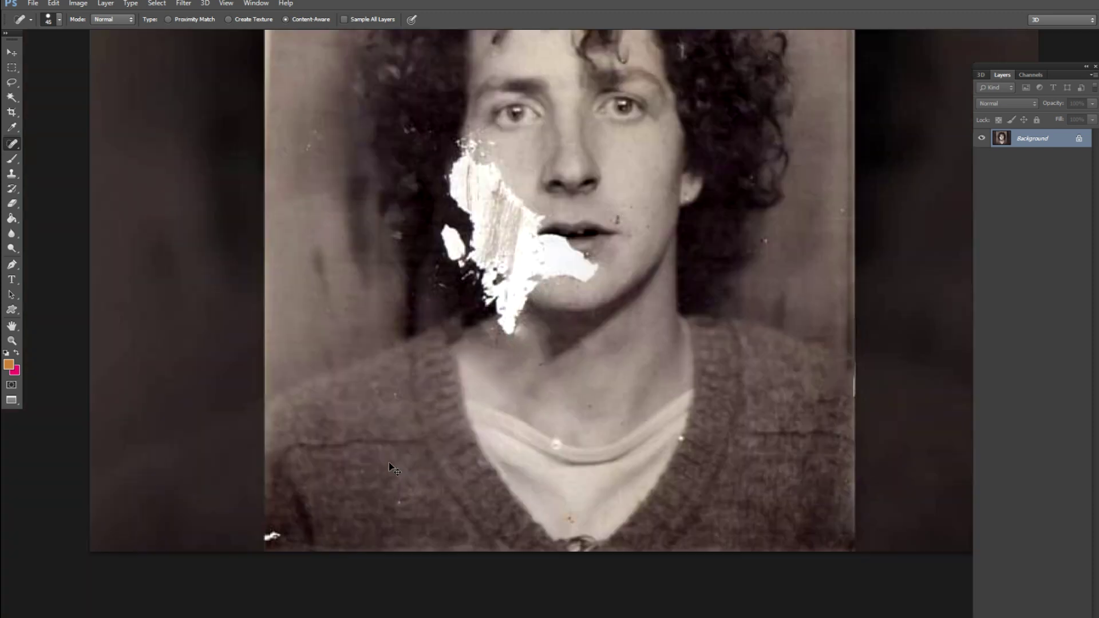
- Make a feathered lasso selection around the undamaged cheek, ear, jaw and neck, and copy it to a new layer
scroll(547, 449, up, 2)
key(l)
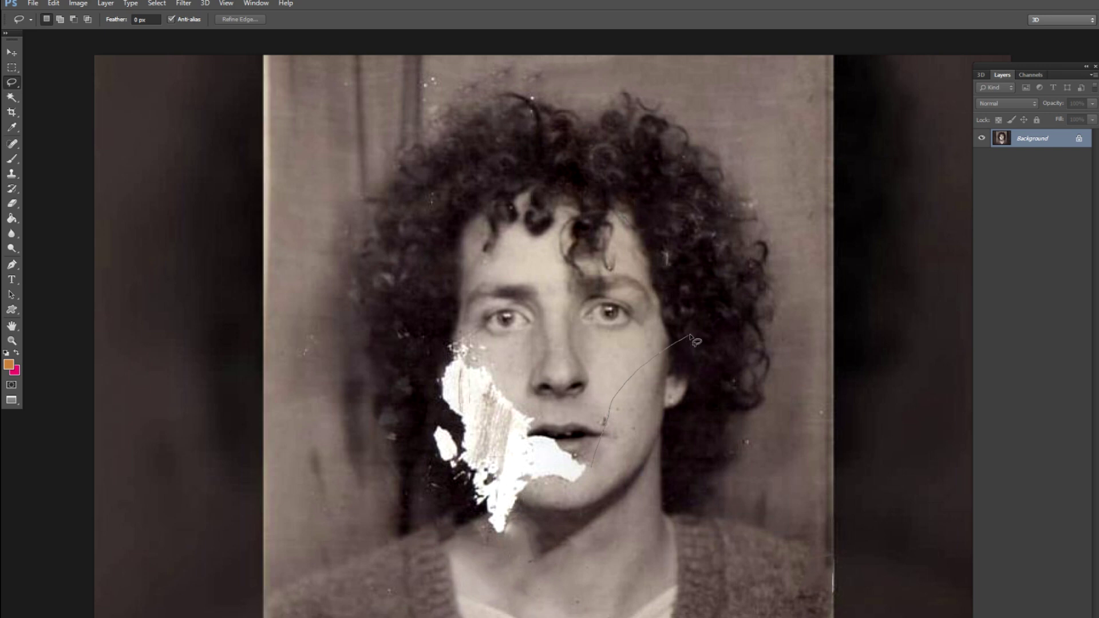
drag(605, 583, 575, 509)
right_click(602, 491)
click(638, 273)
key(Return)
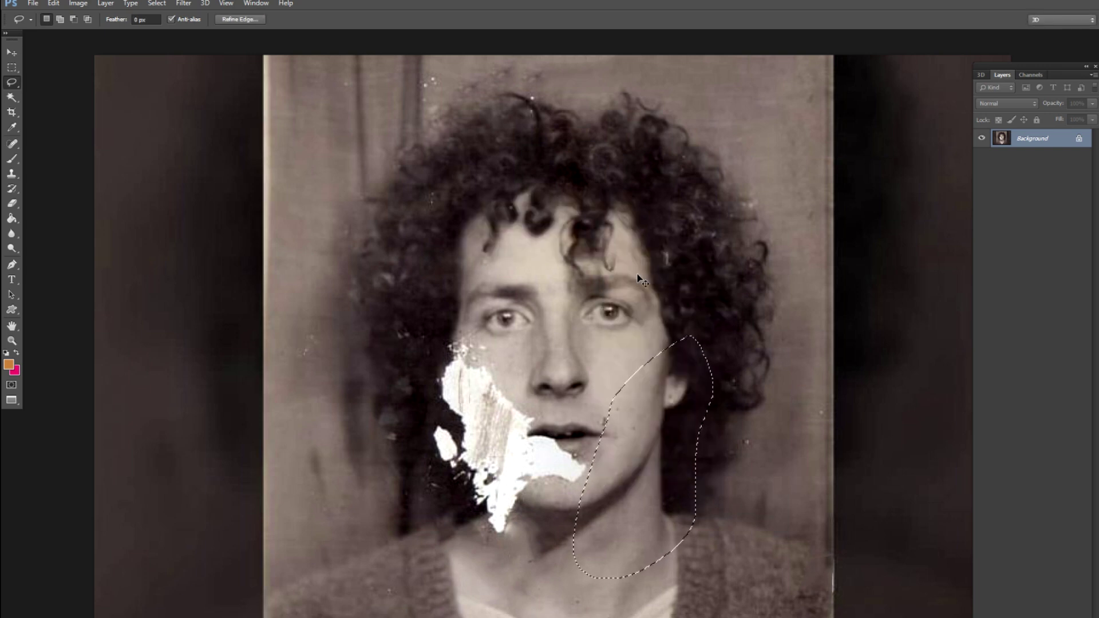
key(ctrl+j)
- Flip the copied cheek and jaw piece horizontally and place it over the torn side of the face
key(ctrl+t)
right_click(677, 485)
click(704, 589)
key(Return)
key(v)
drag(589, 502, 480, 436)
click(1092, 103)
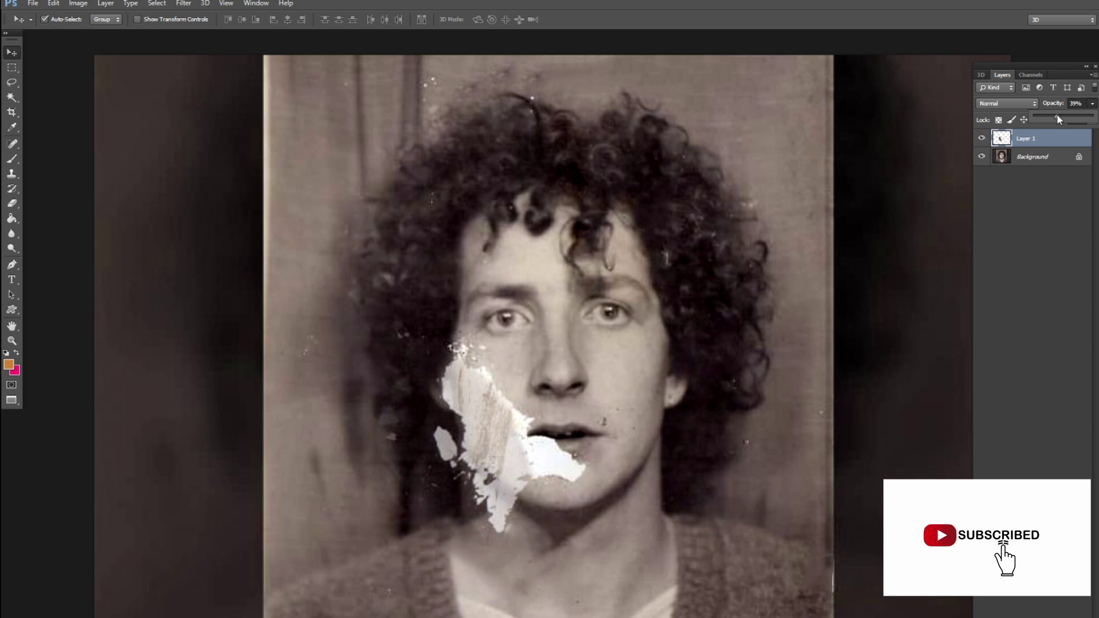
click(531, 373)
- Try to heal the white specks and tear edge along the damaged cheek on the Background layer
scroll(535, 370, up, 3)
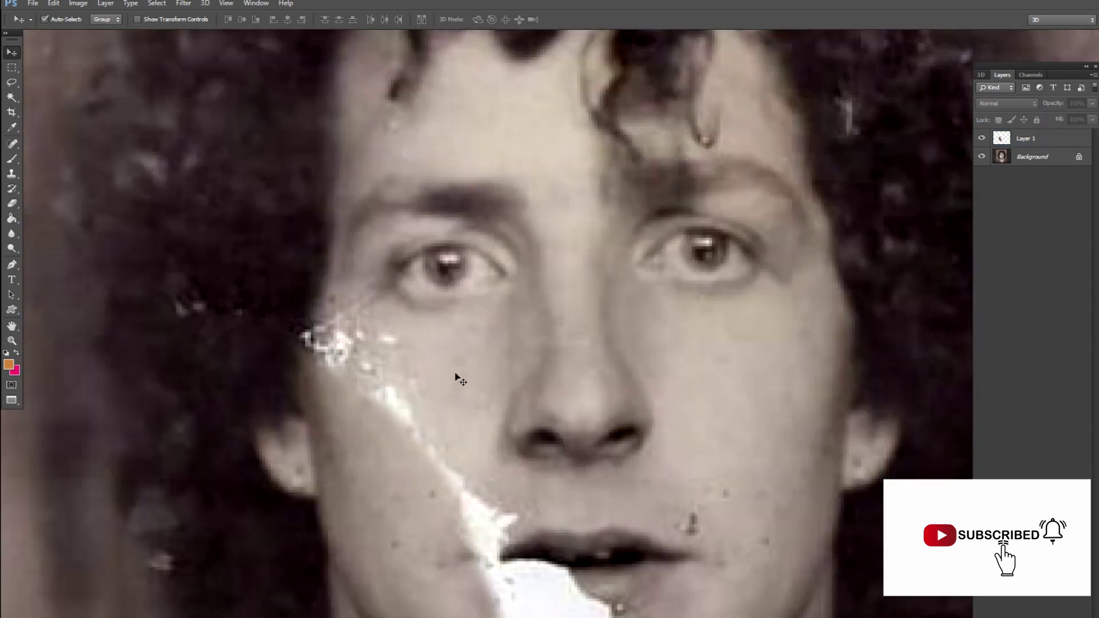
click(408, 361)
mouse_move(326, 332)
mouse_down()
mouse_move(458, 504)
mouse_move(440, 482)
mouse_up()
drag(504, 492, 430, 567)
drag(337, 298, 418, 387)
scroll(395, 401, down, 4)
scroll(367, 415, up, 5)
scroll(435, 314, up, 2)
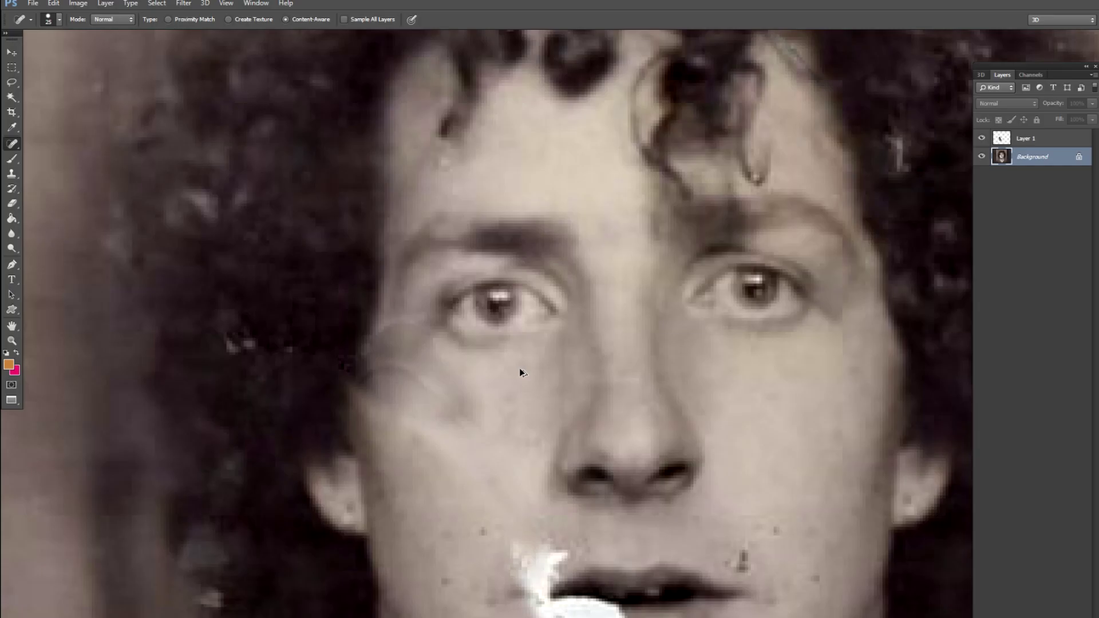
- Undo the healing strokes on the damaged cheek
key(alt+z)
key(alt+z)
key(alt+z)
key(alt+z)
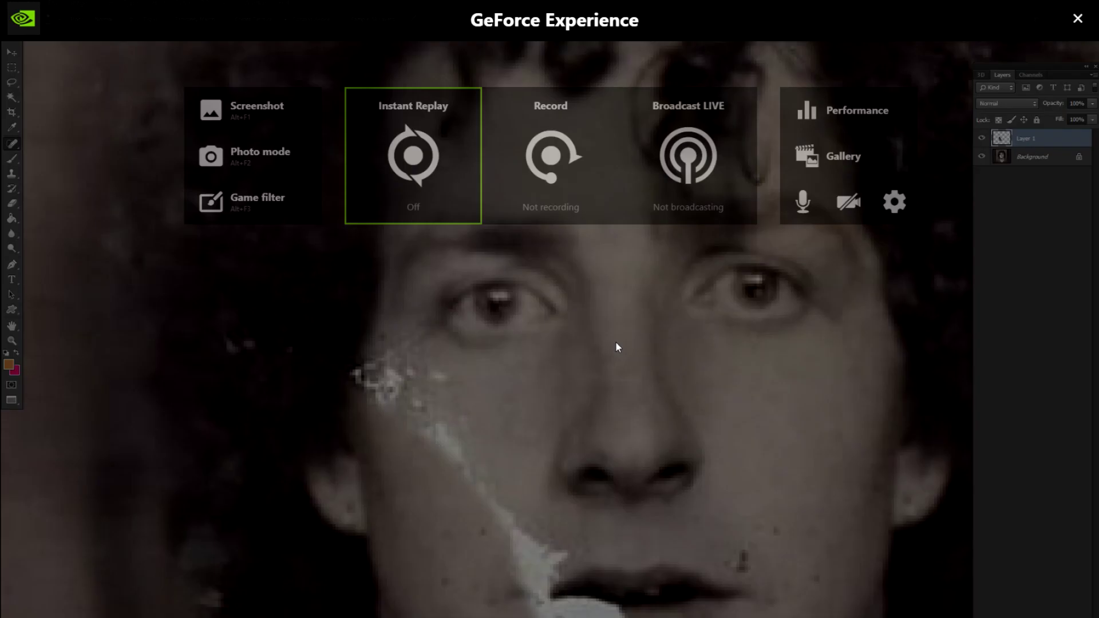
drag(529, 443, 464, 490)
key(alt+z)
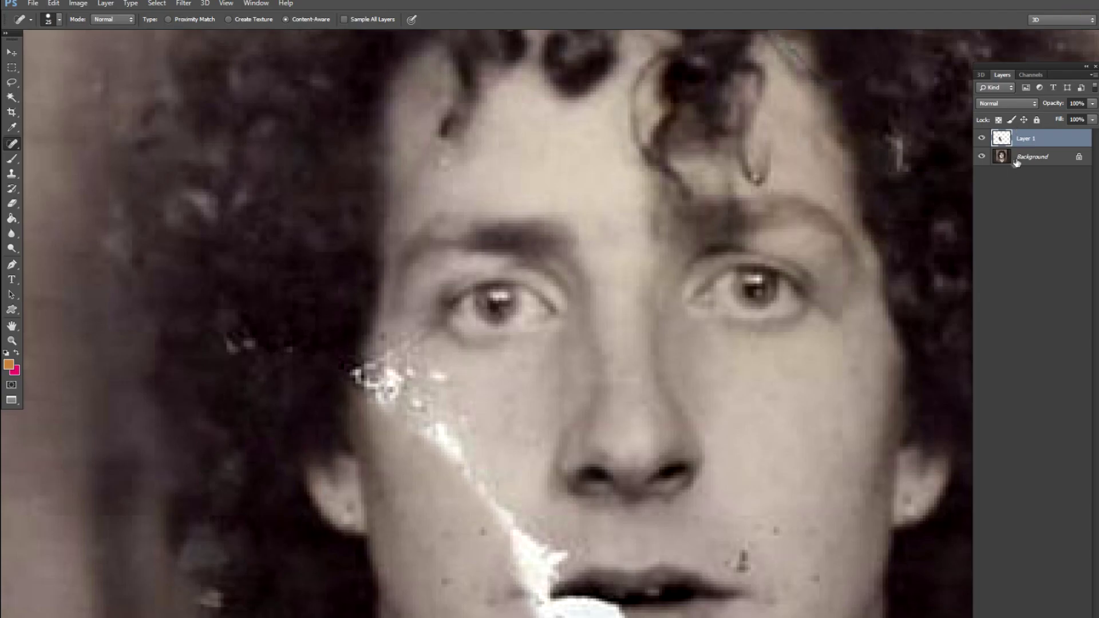
- Heal the white seam across the cheek and the specks below the eye on Background, using a smaller Spot Healing Brush for the specks
drag(478, 449, 456, 496)
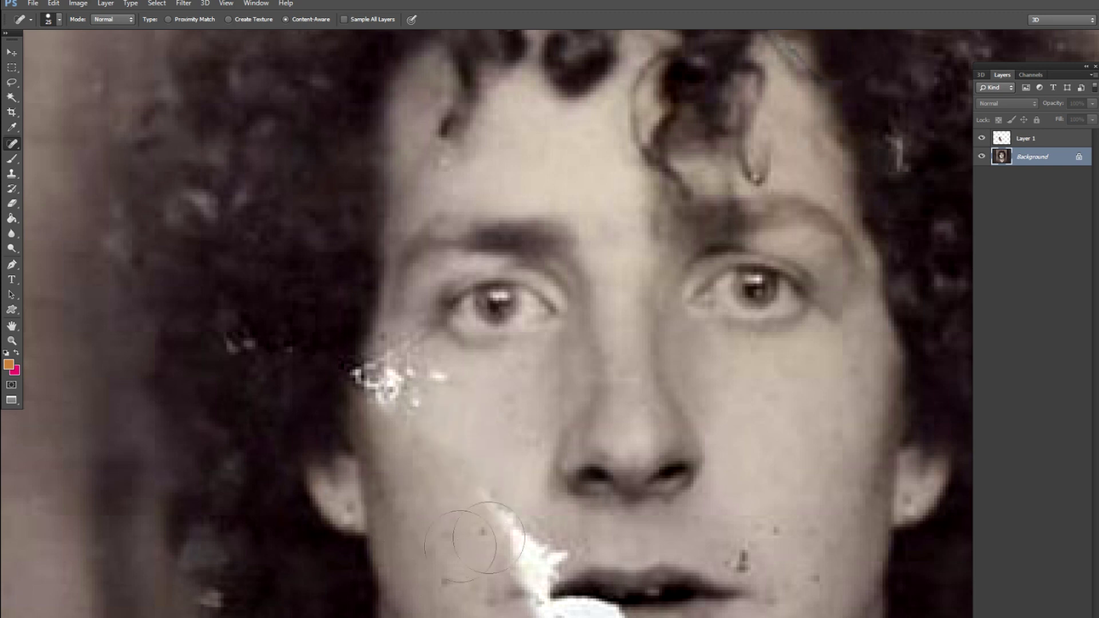
key(ctrl+plus)
key(bracketleft)
key(bracketleft)
key(bracketleft)
key(bracketleft)
mouse_move(367, 358)
mouse_down()
mouse_move(440, 421)
mouse_move(332, 411)
mouse_move(343, 421)
mouse_up()
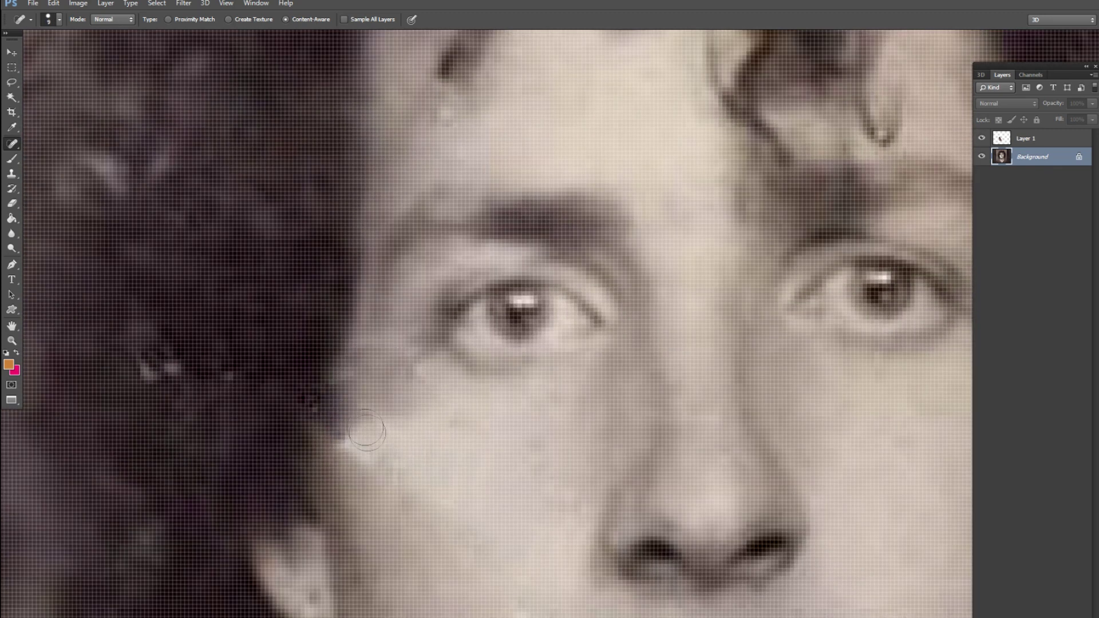
key(bracketright)
drag(361, 376, 453, 429)
- Heal the tear edge above the damaged mouth corner and the dark marks beside the opposite corner
key(h)
mouse_move(564, 515)
mouse_down()
mouse_move(573, 531)
mouse_move(575, 521)
mouse_up()
mouse_move(529, 461)
mouse_down()
mouse_move(461, 404)
mouse_move(475, 455)
mouse_up()
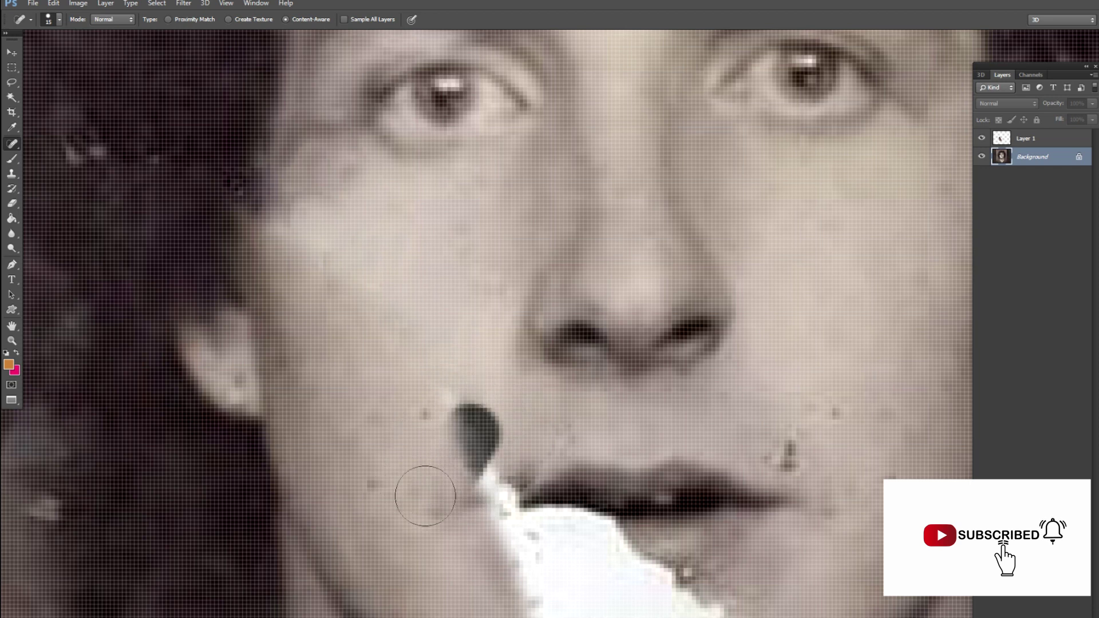
drag(785, 454, 838, 407)
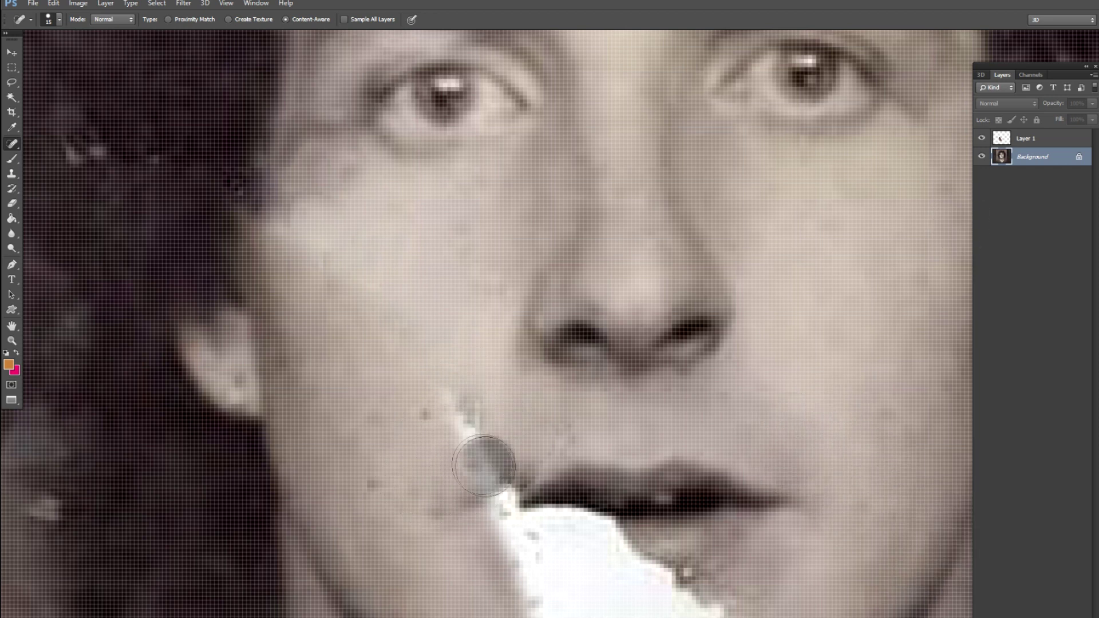
- Clone clean cheek skin over the remaining white fragments beside the damaged mouth corner with the Clone Stamp
scroll(552, 273, down, 5)
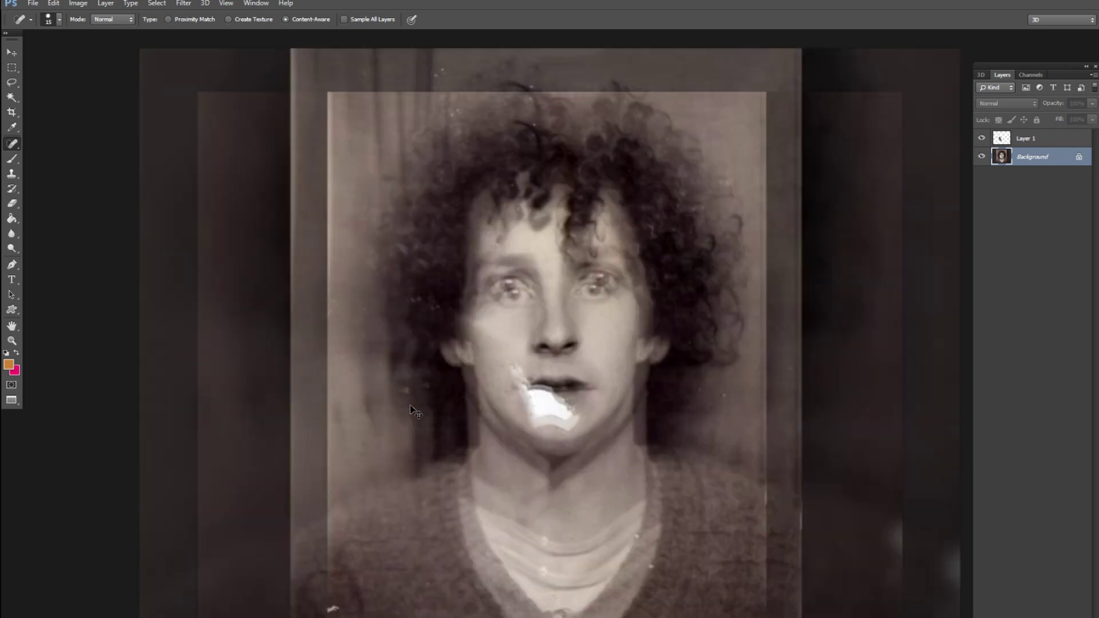
scroll(567, 275, up, 5)
key(s)
alt+click(428, 300)
key(bracketleft)
click(429, 393)
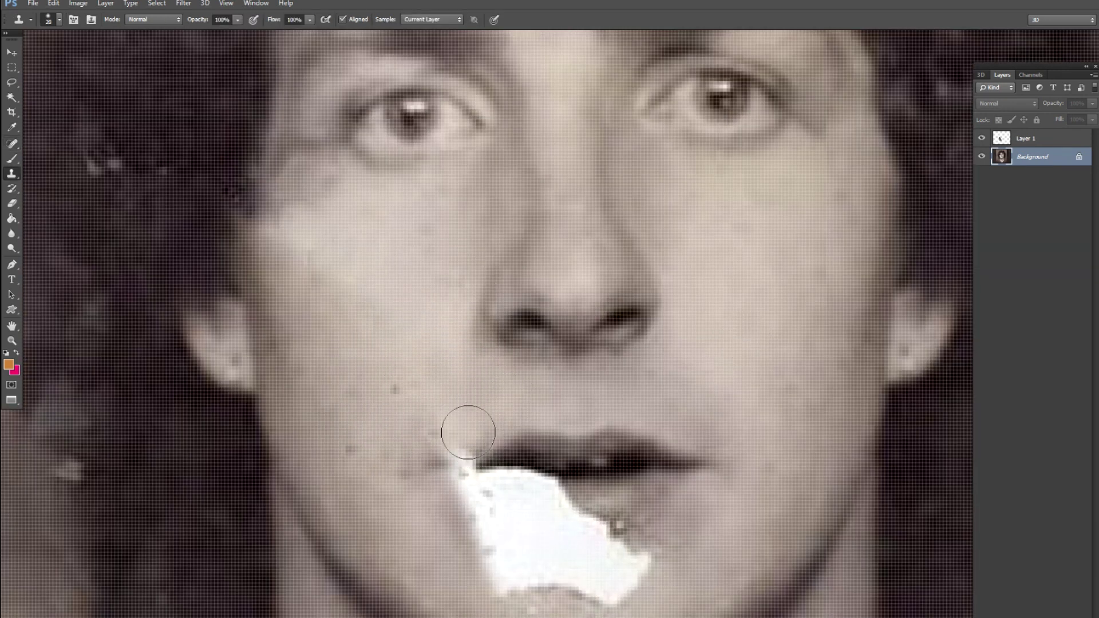
key(alt+bracketright)
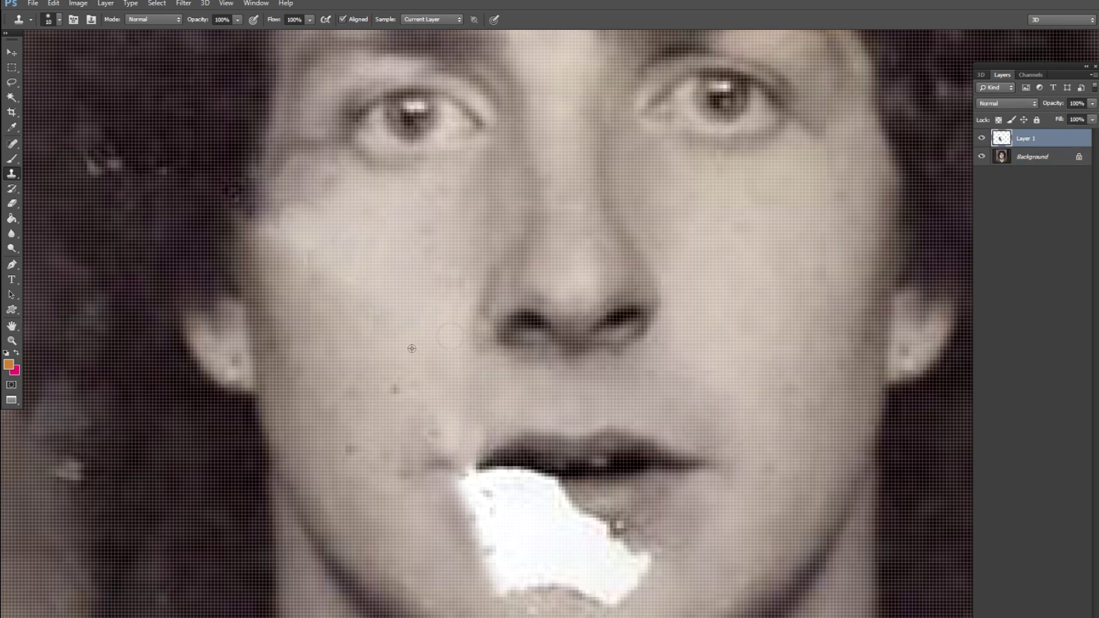
key(alt+z)
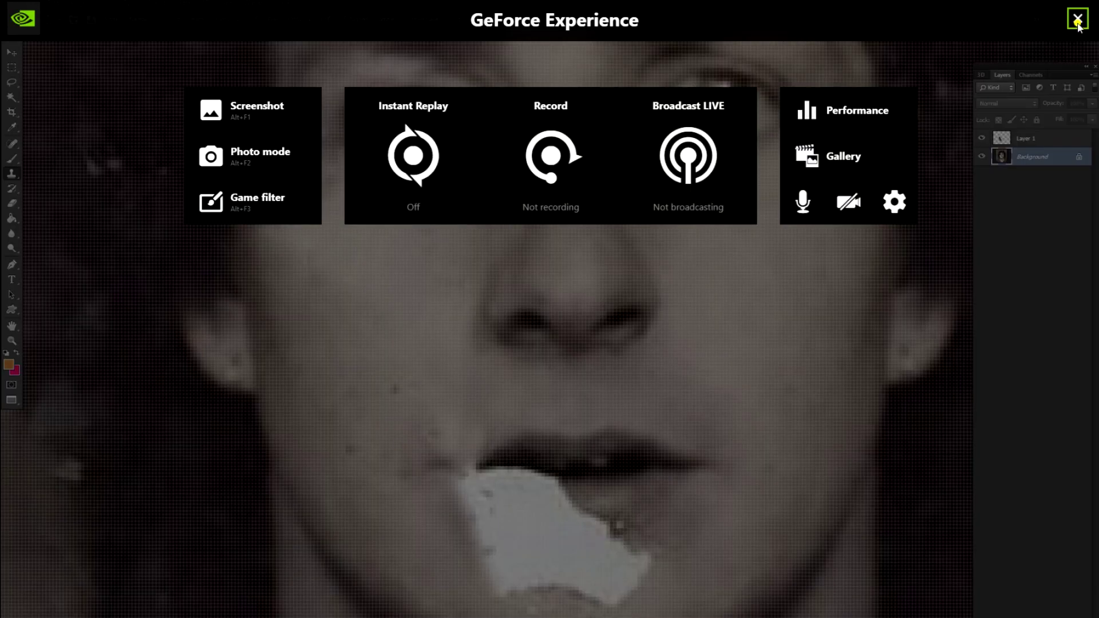
click(1078, 21)
- Make a feathered lasso selection around the intact half of the mouth and copy it from Background to a new layer
key(l)
drag(558, 332, 583, 415)
drag(569, 318, 570, 319)
key(shift+F6)
key(Return)
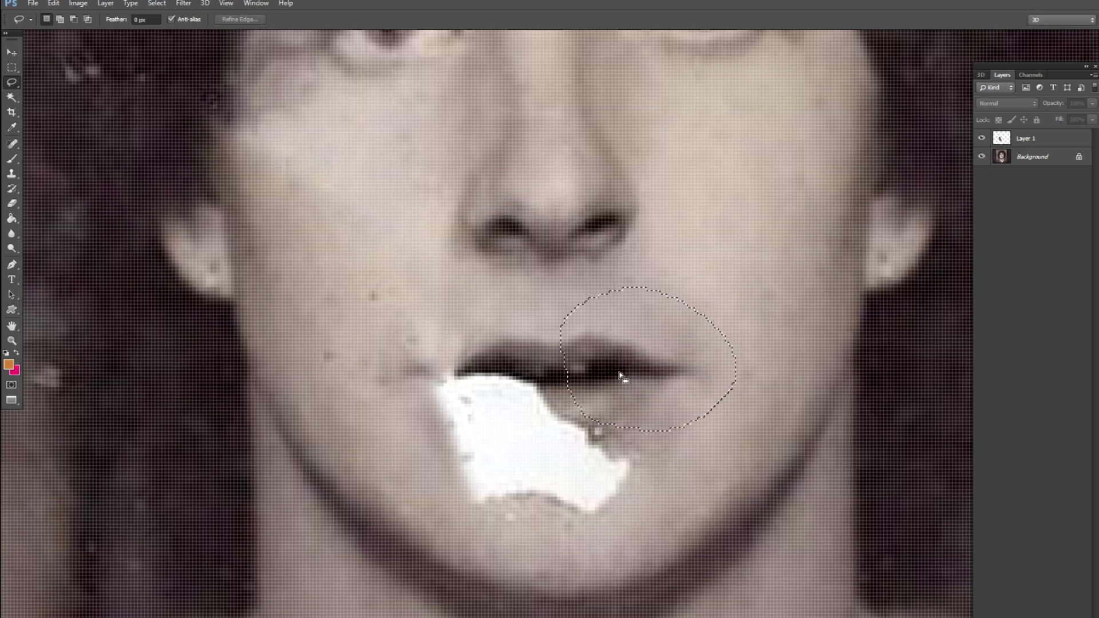
key(alt+z)
key(alt+z)
key(ctrl+j)
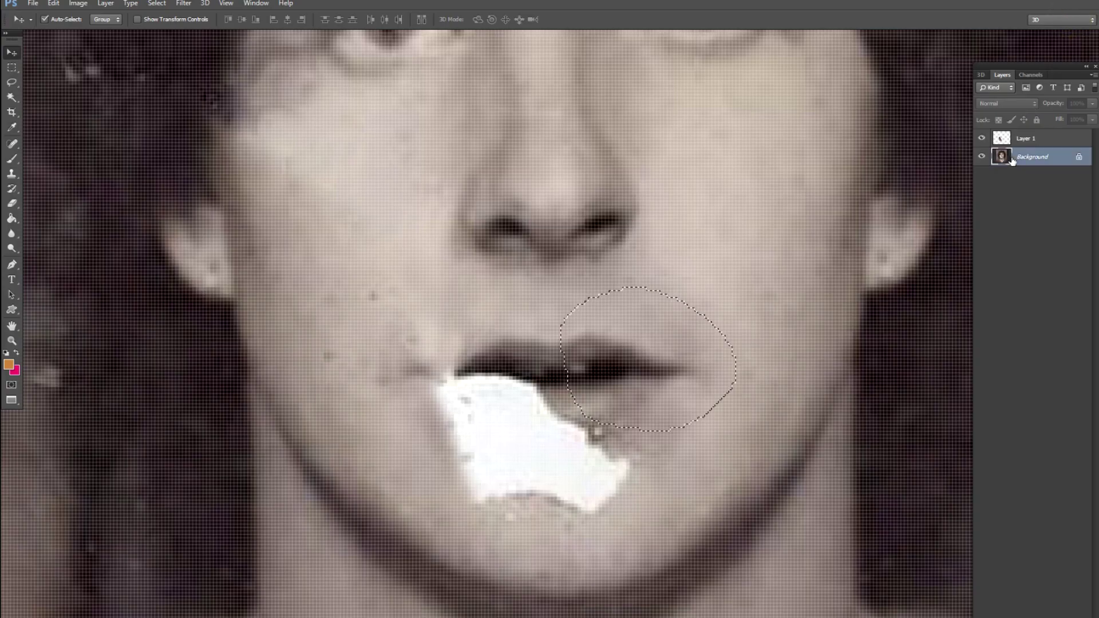
- Flip the copied mouth half horizontally, align it over the damaged half, and bring its layer above the cheek patch
key(ctrl+t)
right_click(629, 349)
click(654, 496)
key(Return)
drag(630, 395, 417, 395)
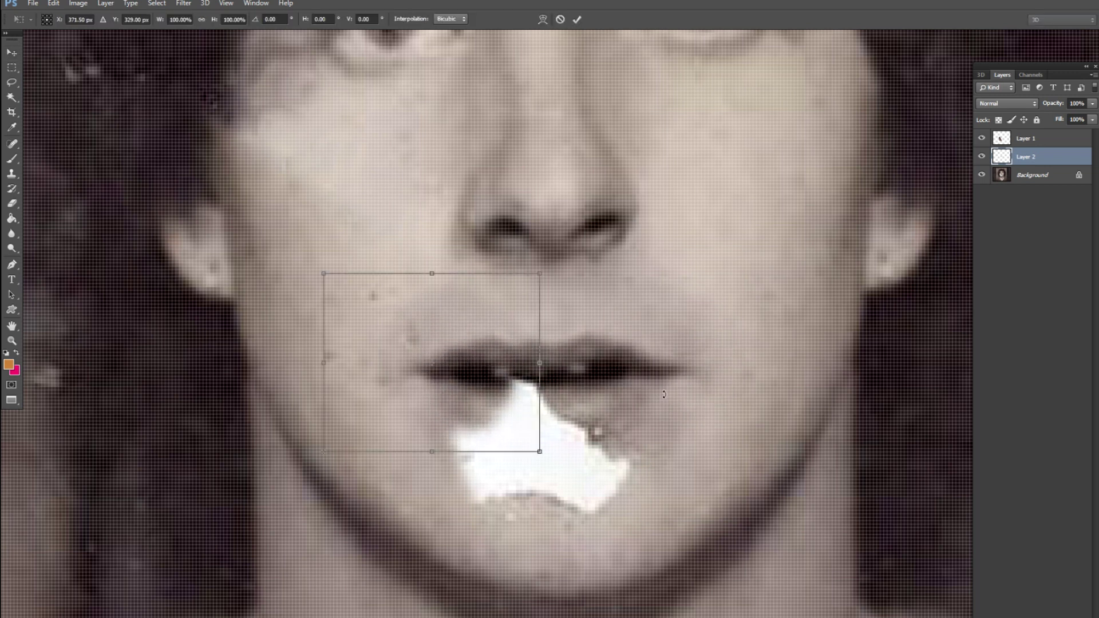
drag(519, 396, 526, 396)
key(ctrl+bracketright)
- Cover the white patch below the lips with chin skin on the Background layer using the Clone Stamp
scroll(527, 394, down, 8)
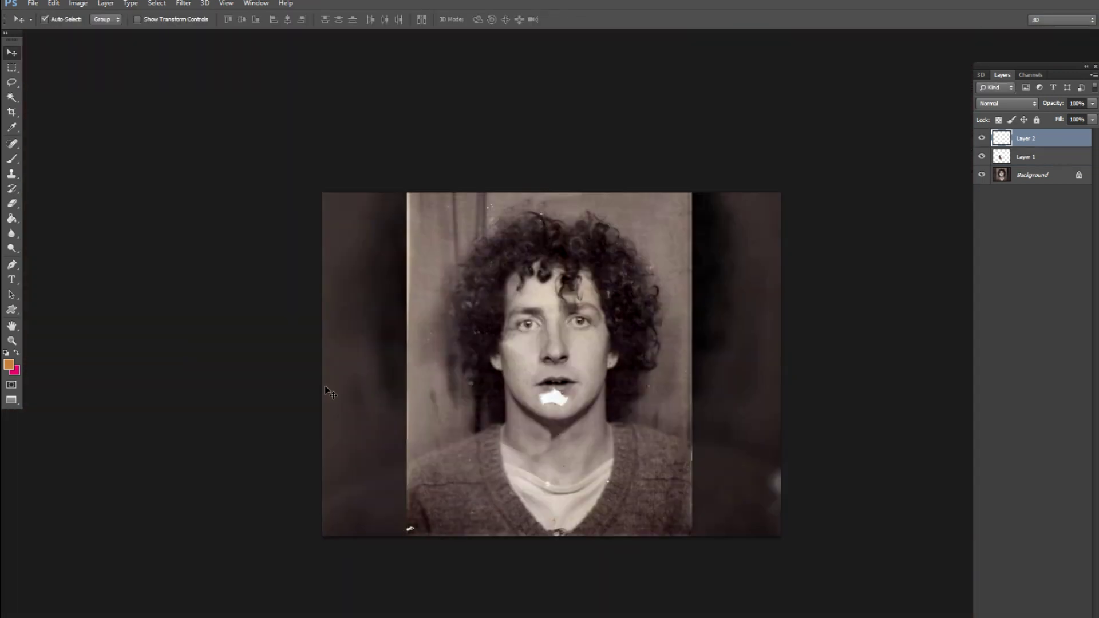
scroll(549, 435, up, 6)
scroll(554, 452, up, 5)
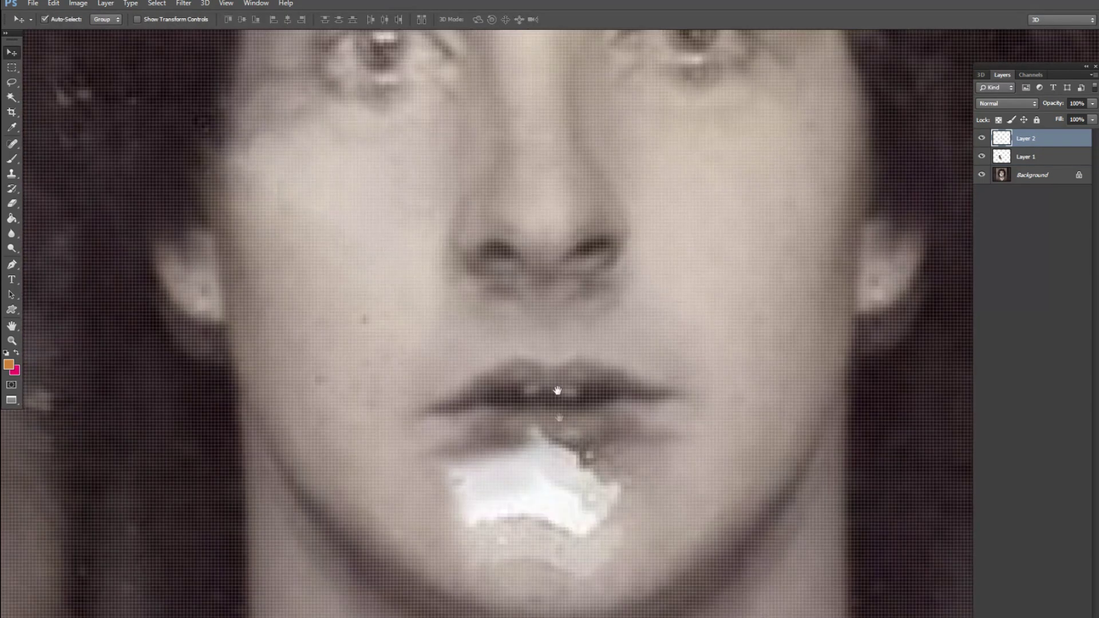
click(645, 431)
key(s)
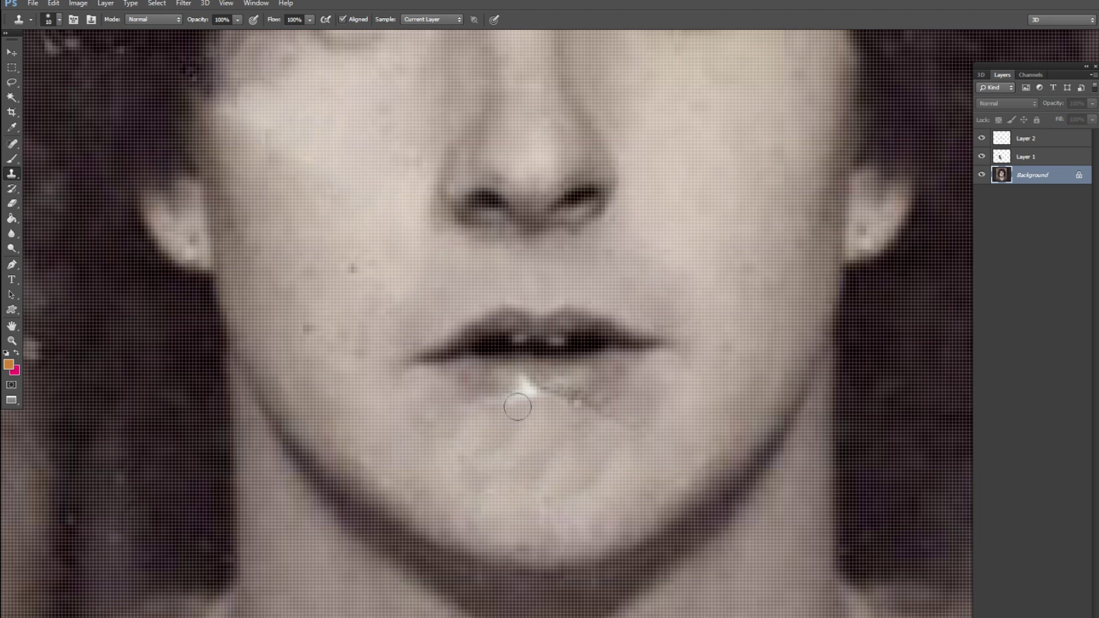
scroll(612, 405, down, 6)
key(v)
scroll(618, 447, up, 4)
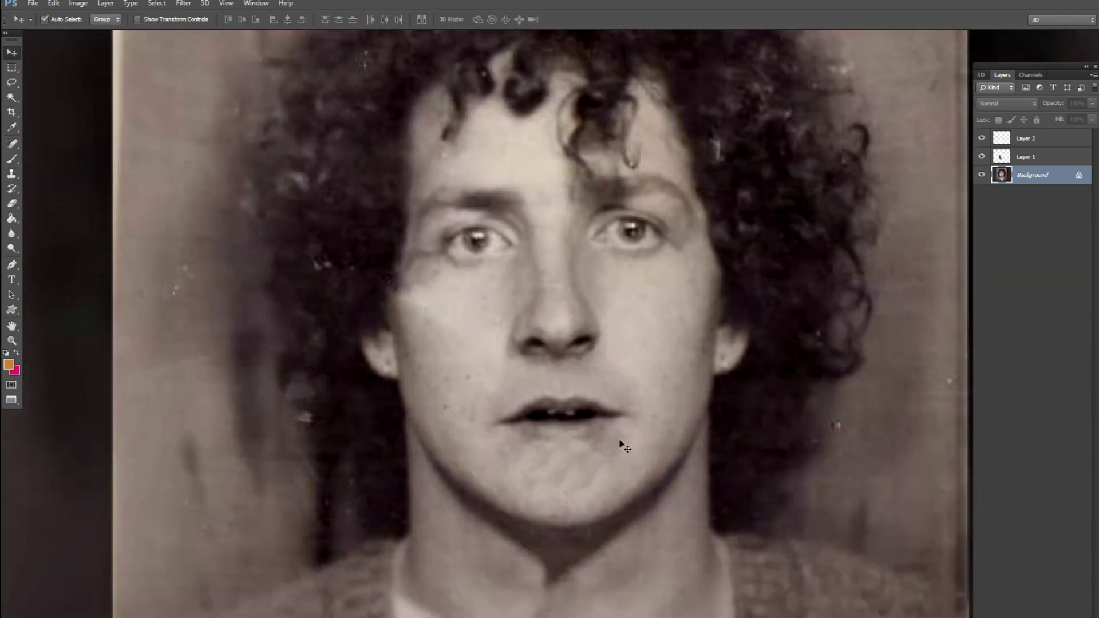
- Merge the cheek and mouth patch layers, and merge the result into Background
key(b)
scroll(563, 458, down, 1)
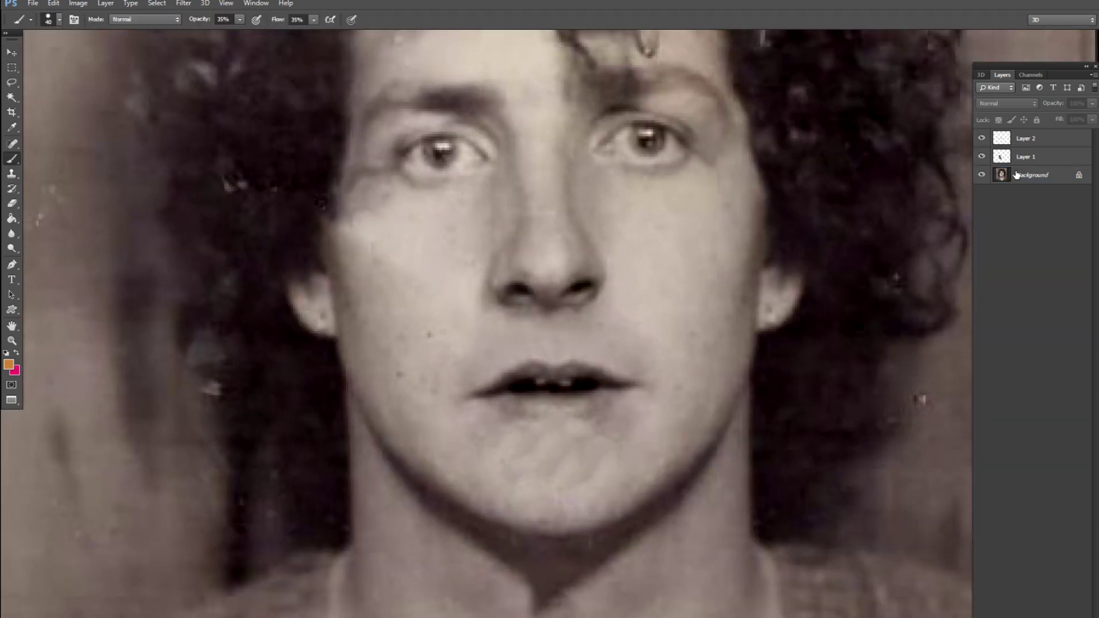
scroll(889, 328, down, 8)
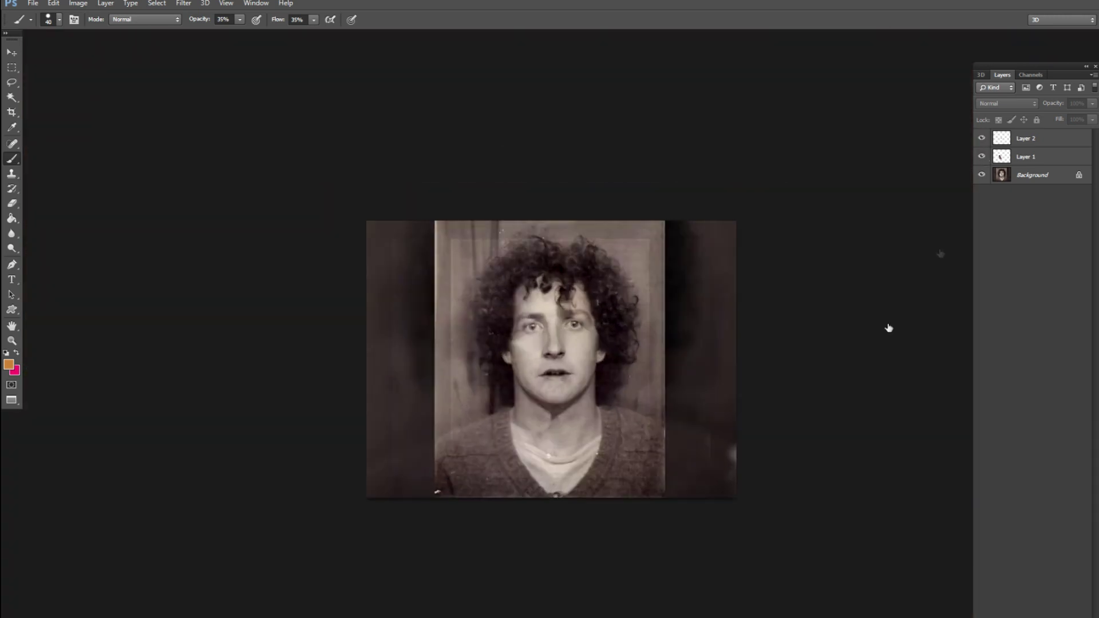
scroll(548, 390, up, 8)
click(549, 395)
key(Return)
click(1026, 156)
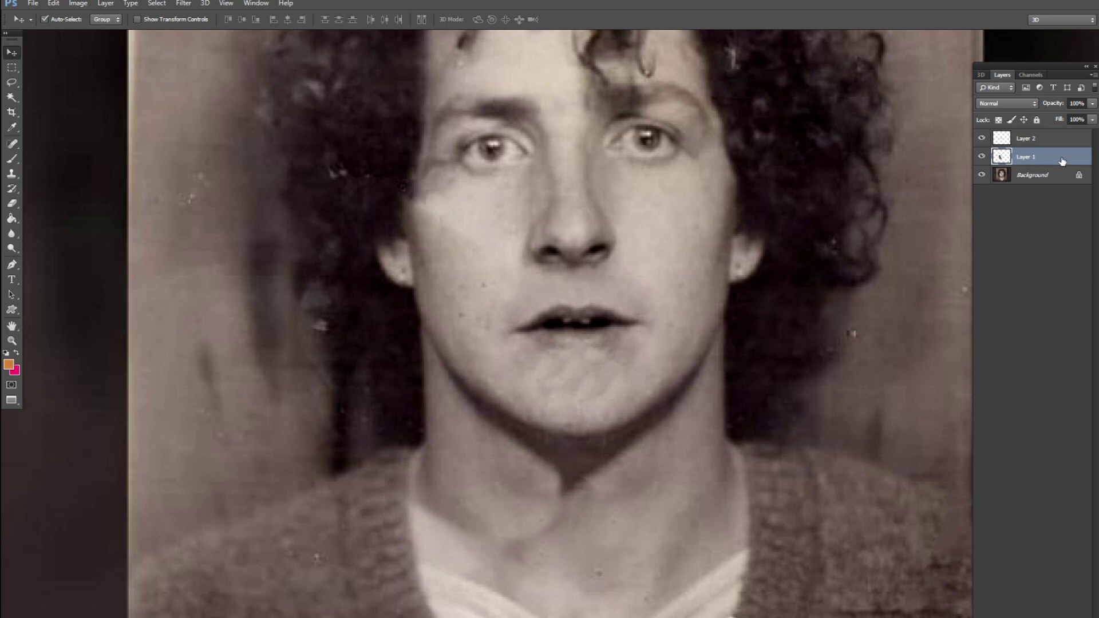
shift+click(1059, 138)
key(ctrl+e)
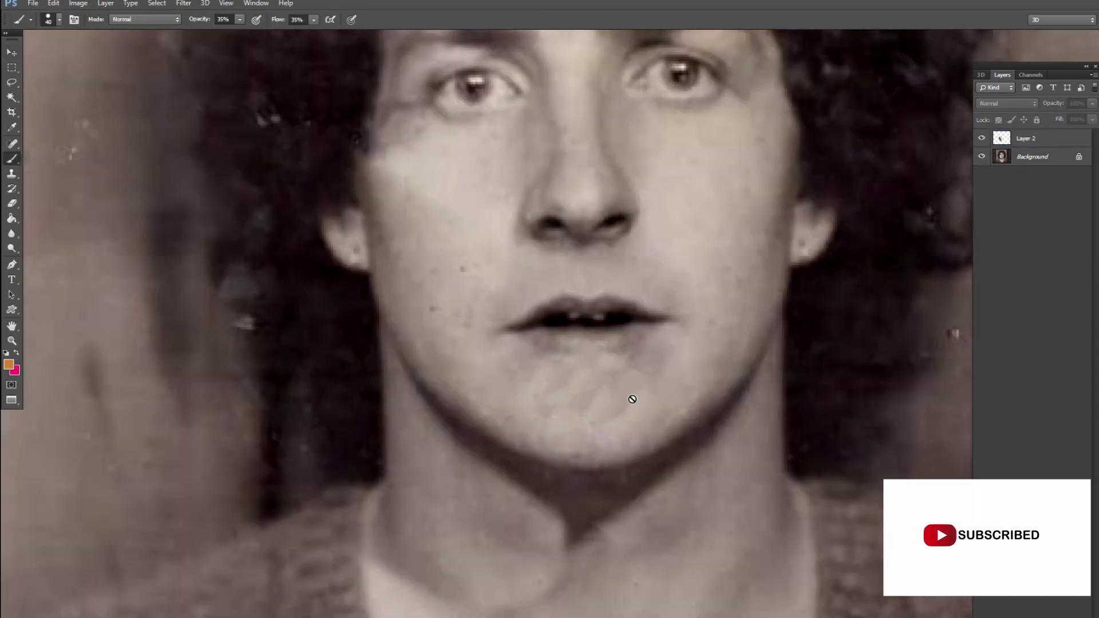
key(ctrl+e)
- Sample the skin tone beside the mouth and paint the blotchy chin smooth with a smaller brush at 35% opacity
alt+click(699, 351)
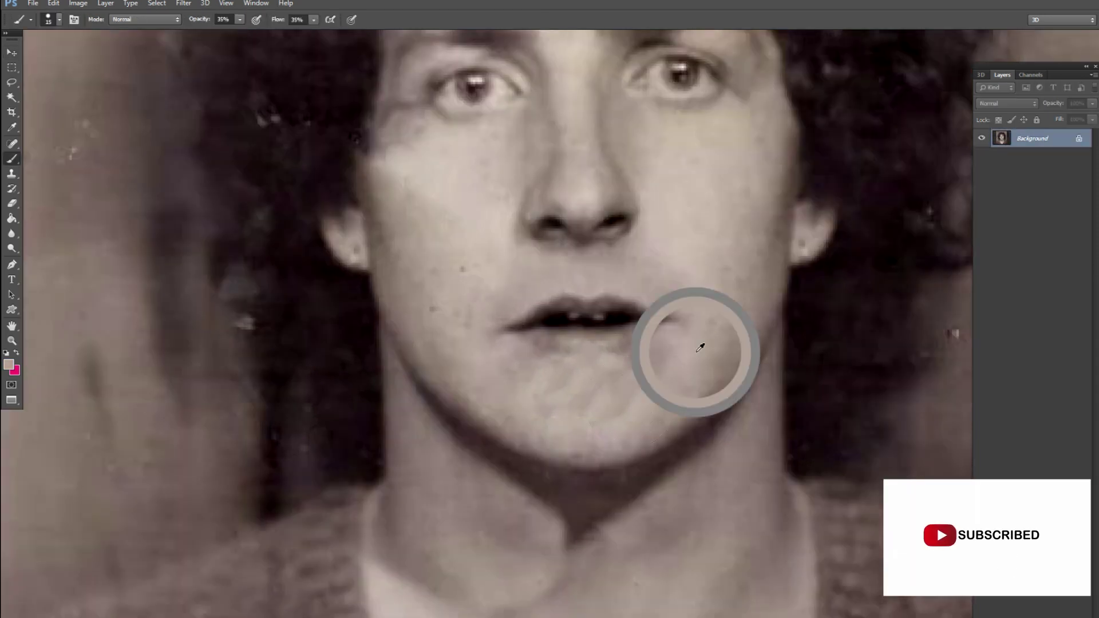
key(bracketleft)
key(bracketleft)
key(bracketleft)
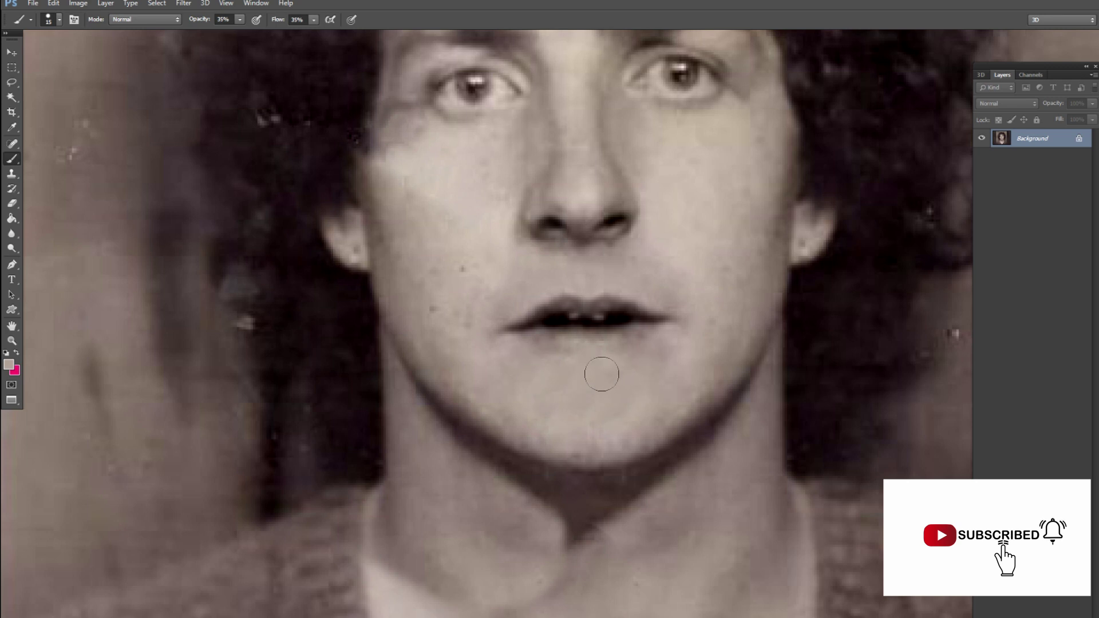
- Make a feathered lasso selection around the upper lip and copy it to a new layer
scroll(596, 449, up, 3)
scroll(575, 503, up, 3)
key(l)
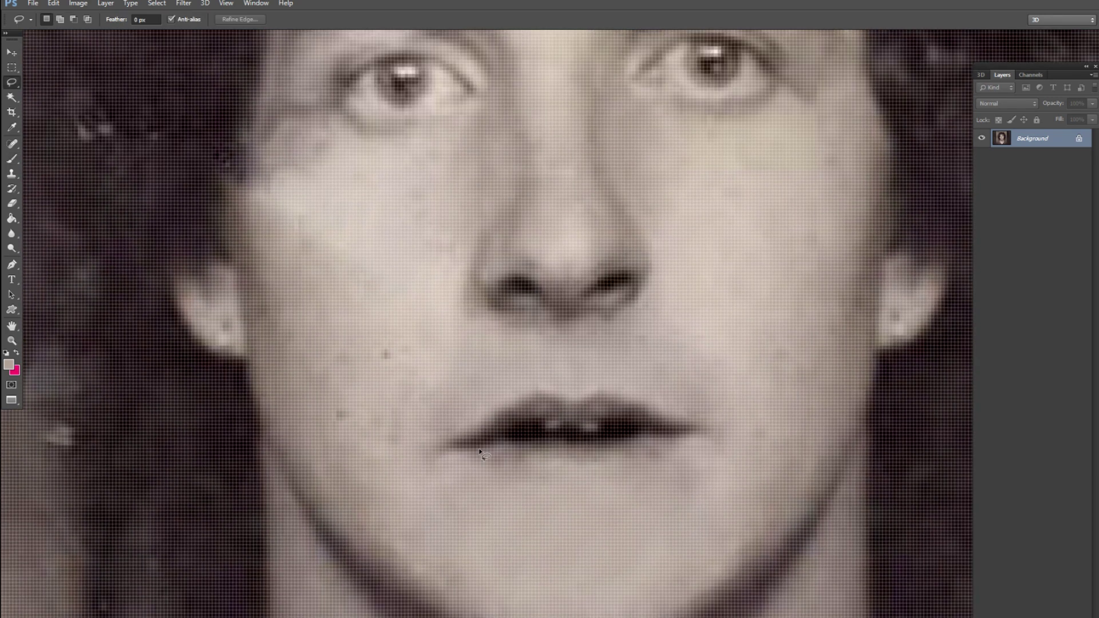
drag(488, 426, 478, 438)
right_click(540, 417)
click(560, 447)
key(Return)
key(ctrl+j)
- Flip the lip copy vertically, rotate it about -3 degrees, and position it below the mouth as the lower lip
key(ctrl+t)
right_click(598, 411)
click(625, 581)
drag(578, 434, 586, 478)
drag(675, 486, 572, 493)
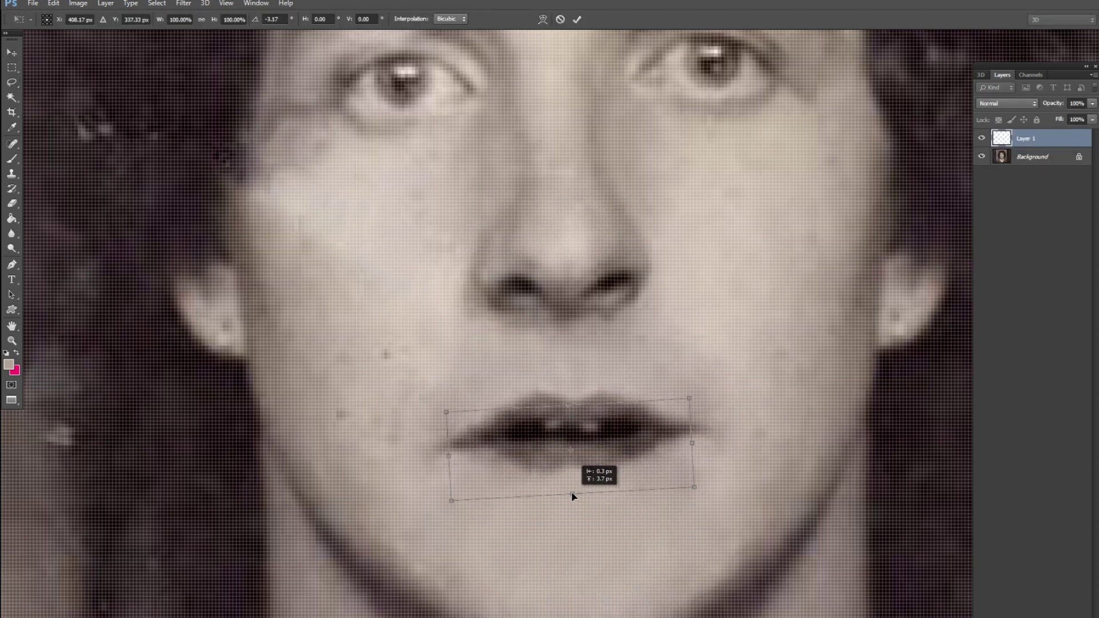
key(Return)
key(ctrl+0)
key(ctrl+plus)
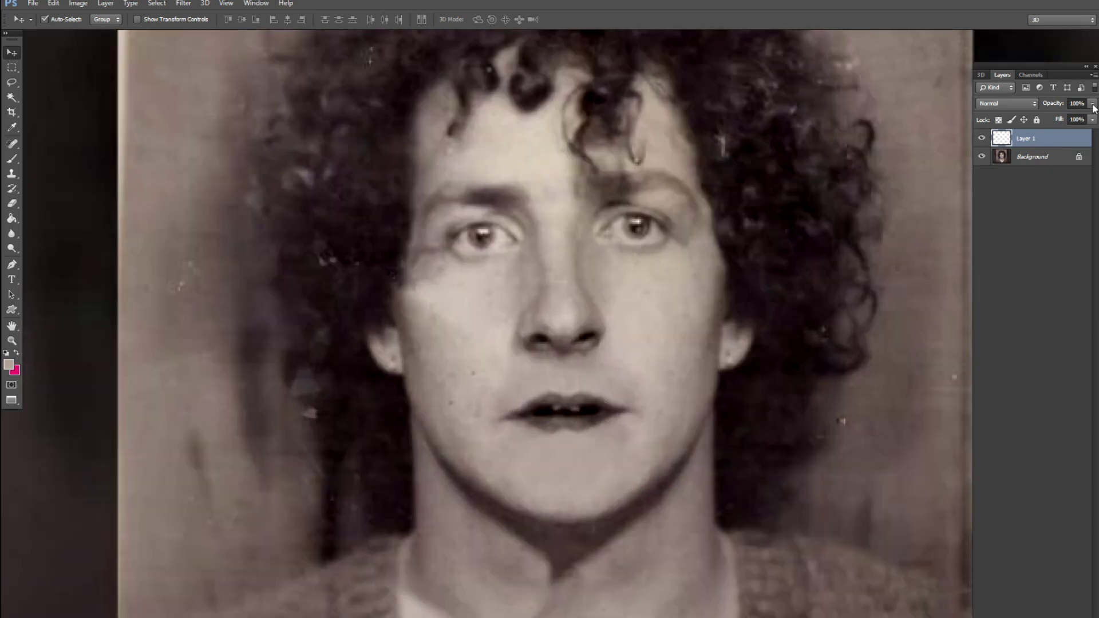
key(ctrl+minus)
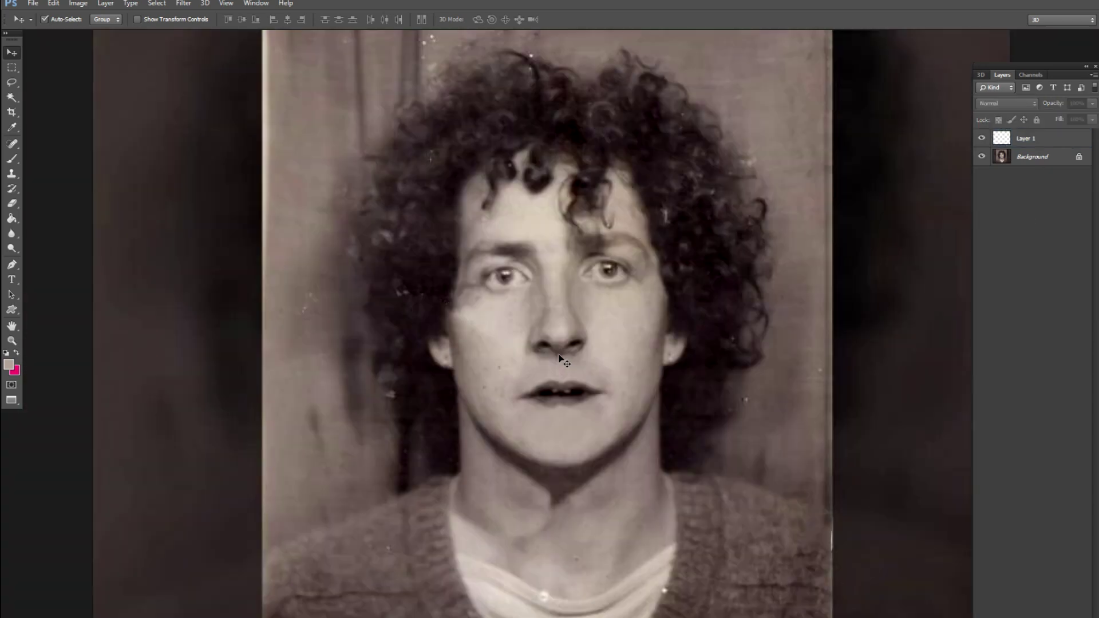
- Merge the lower-lip layer into Background
key(ctrl+e)
key(ctrl+minus)
key(ctrl+plus)
key(ctrl+plus)
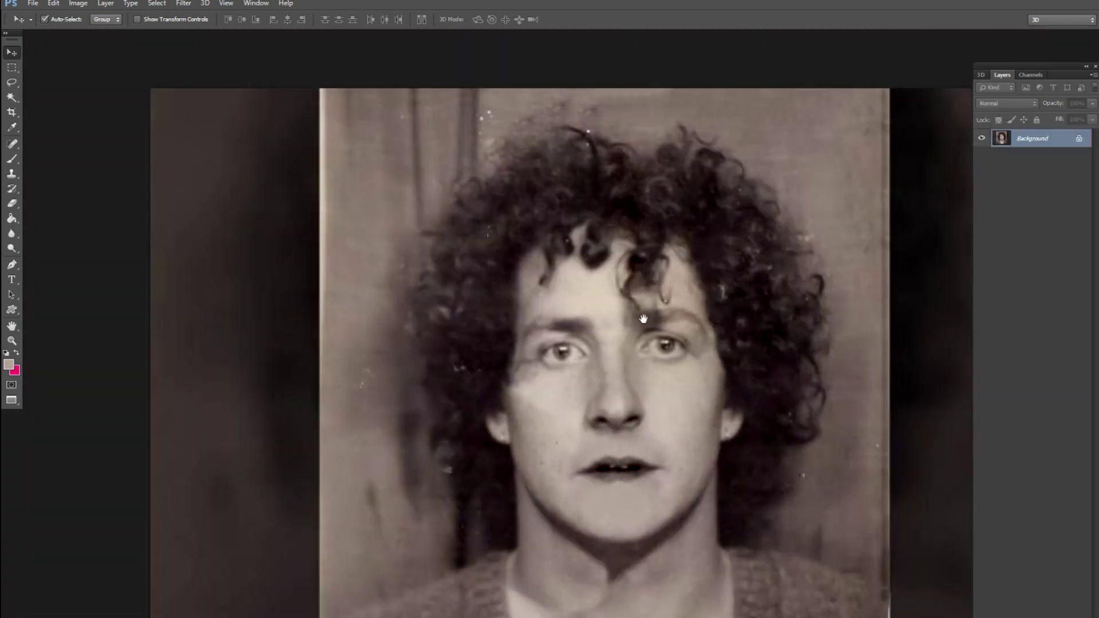
- Enlarge the Spot Healing Brush to 70 px and heal the marks along both lower edges of the sweater
key(j)
key(bracketright)
key(bracketright)
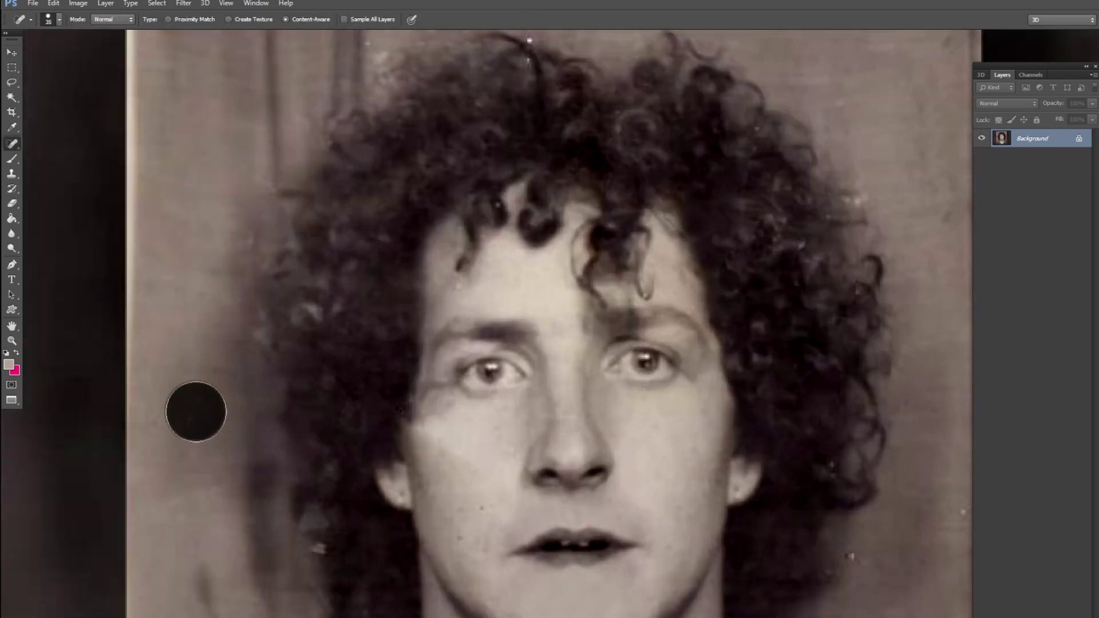
key(ctrl+minus)
key(ctrl+minus)
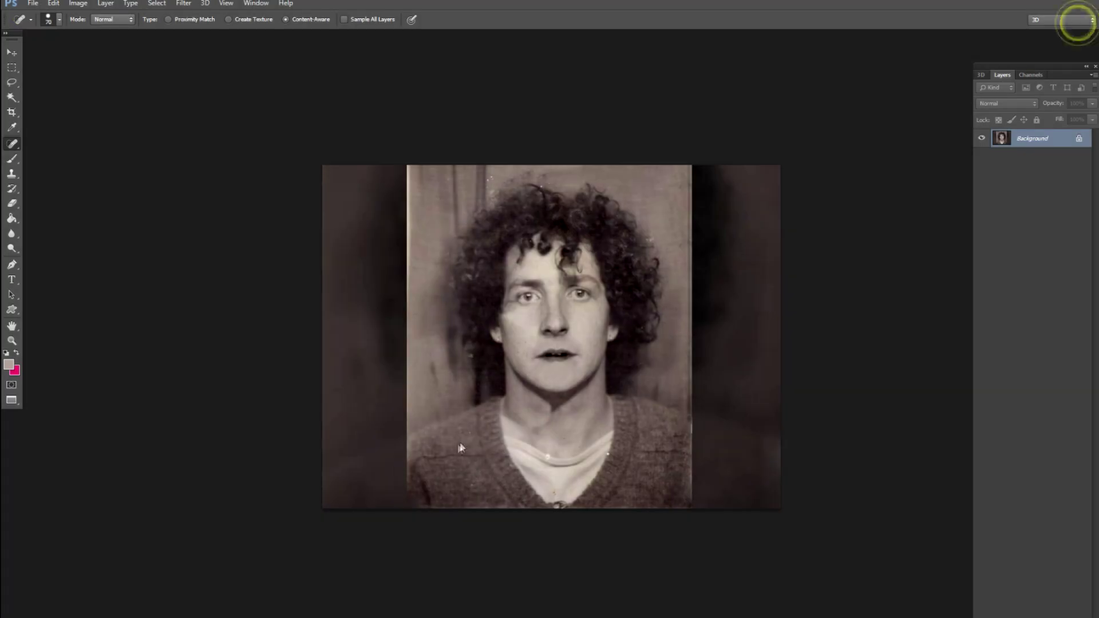
drag(395, 482, 391, 486)
mouse_move(674, 434)
mouse_down()
mouse_move(729, 507)
mouse_move(680, 498)
mouse_up()
key(alt+z)
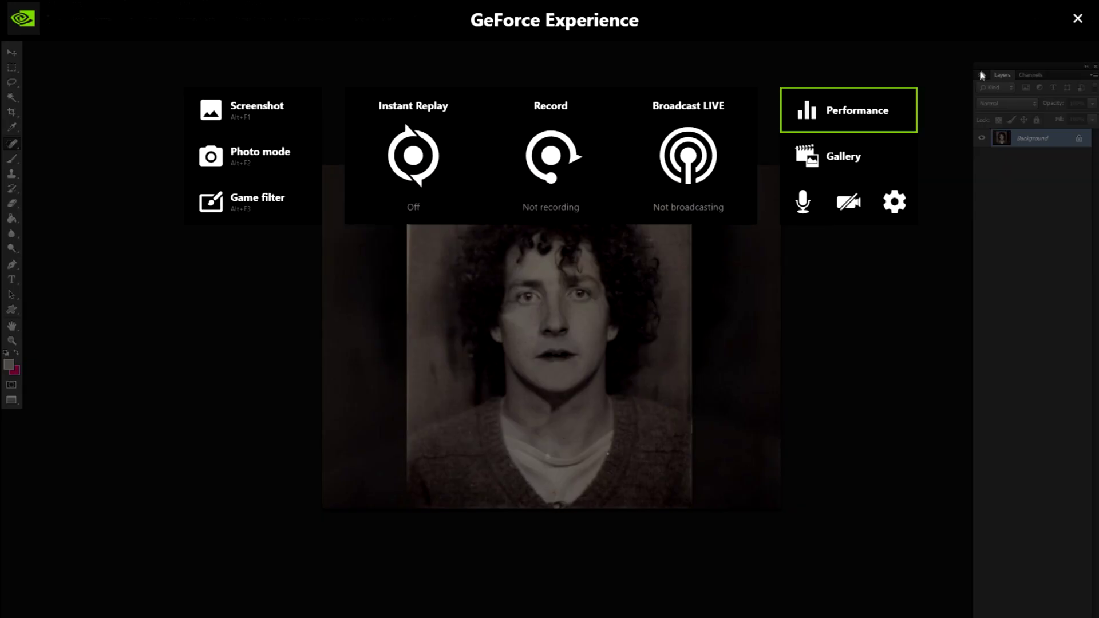
key(alt+z)
- Outline the missing shoulder beyond the portrait's right edge with the Lasso and clone sweater texture into the selection
key(v)
drag(671, 449, 647, 420)
key(l)
drag(735, 549, 605, 544)
right_click(634, 483)
click(670, 276)
key(Return)
key(s)
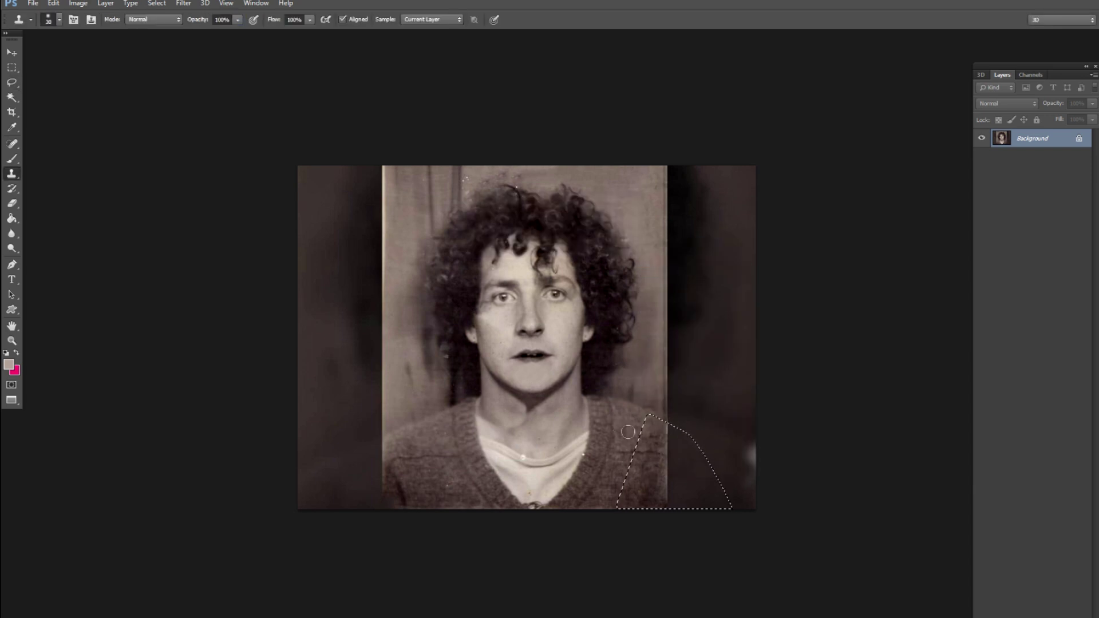
- Select the rebuilt right shoulder with a rectangular marquee and copy it to a new layer
key(m)
key(shift+m)
drag(615, 399, 747, 549)
right_click(669, 470)
key(Escape)
key(BackSpace)
key(ctrl+alt+z)
key(alt+z)
key(ctrl+j)
- Flip the shoulder copy horizontally and move it over the missing shoulder on the portrait's left side
key(ctrl+t)
right_click(669, 462)
click(687, 611)
key(Return)
key(v)
drag(684, 473, 369, 484)
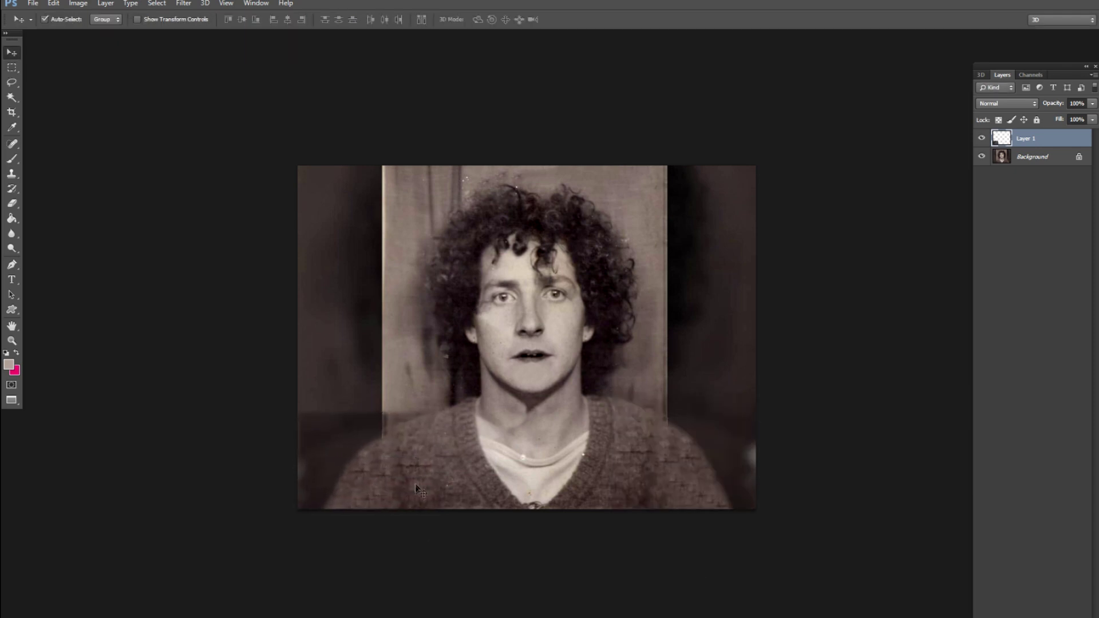
- Lasso the unwanted background around the copied shoulder, feather the selection, and delete that area
scroll(329, 512, up, 3)
key(l)
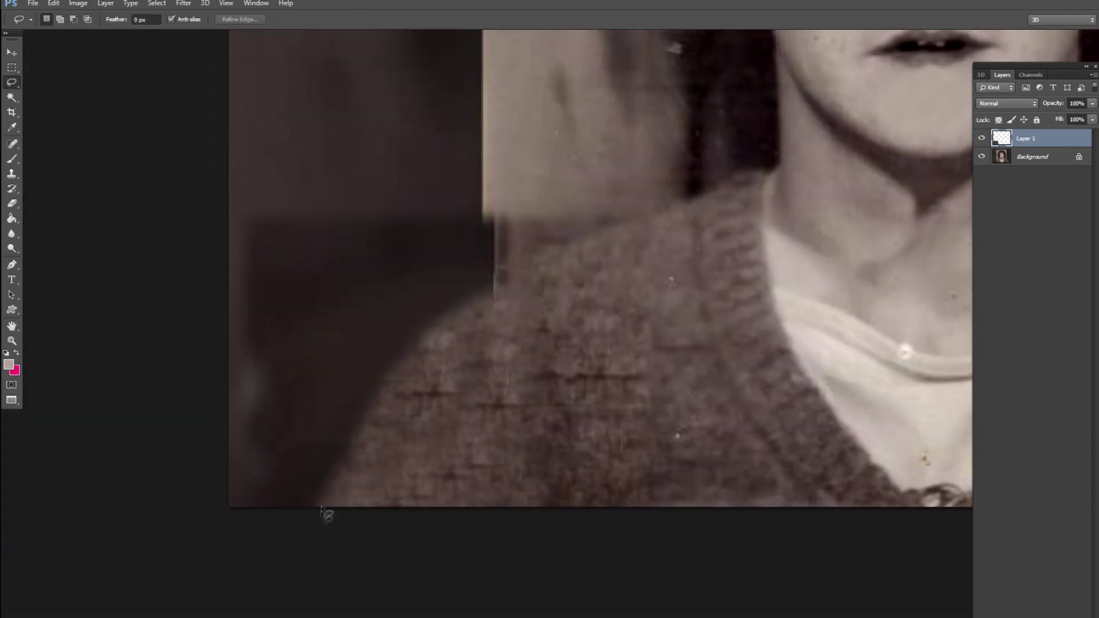
drag(337, 556, 337, 553)
key(shift+F6)
key(Return)
key(v)
scroll(349, 425, down, 3)
scroll(350, 424, down, 2)
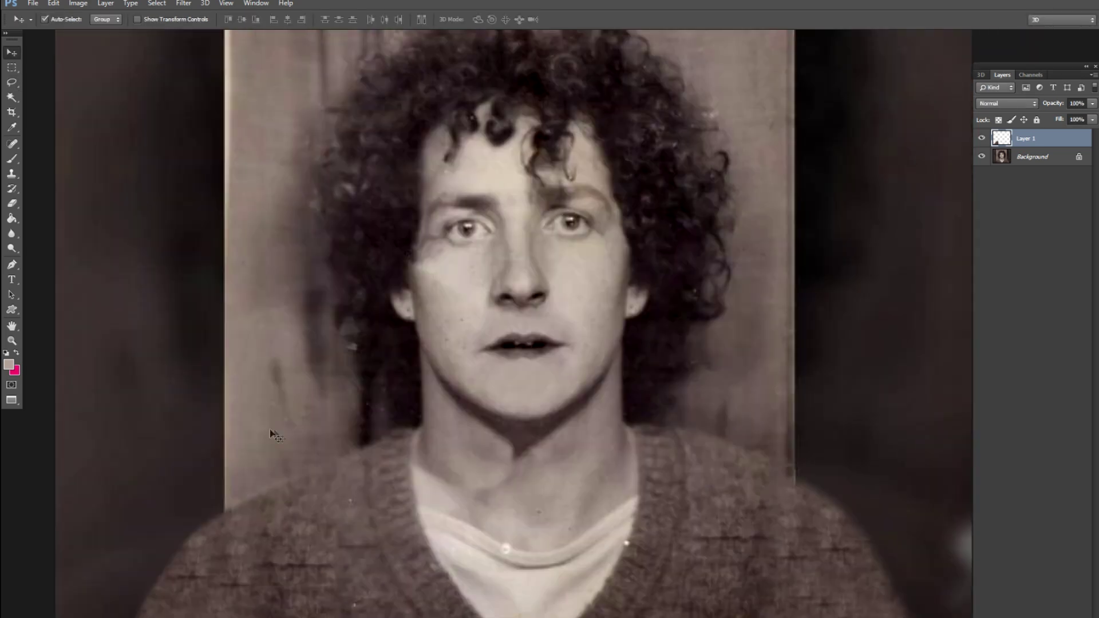
- Merge the shoulder layer into Background and save a JPEG copy of the image to the Desktop
key(ctrl+e)
key(ctrl+shift+s)
click(48, 101)
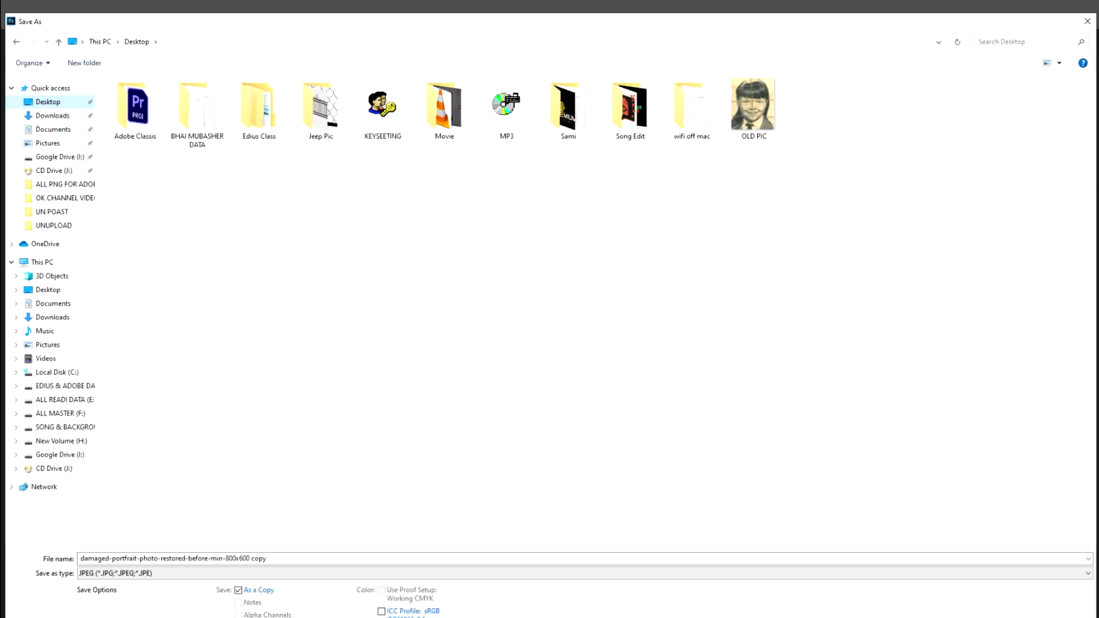
key(Return)
key(Return)
key(ctrl+shift+s)
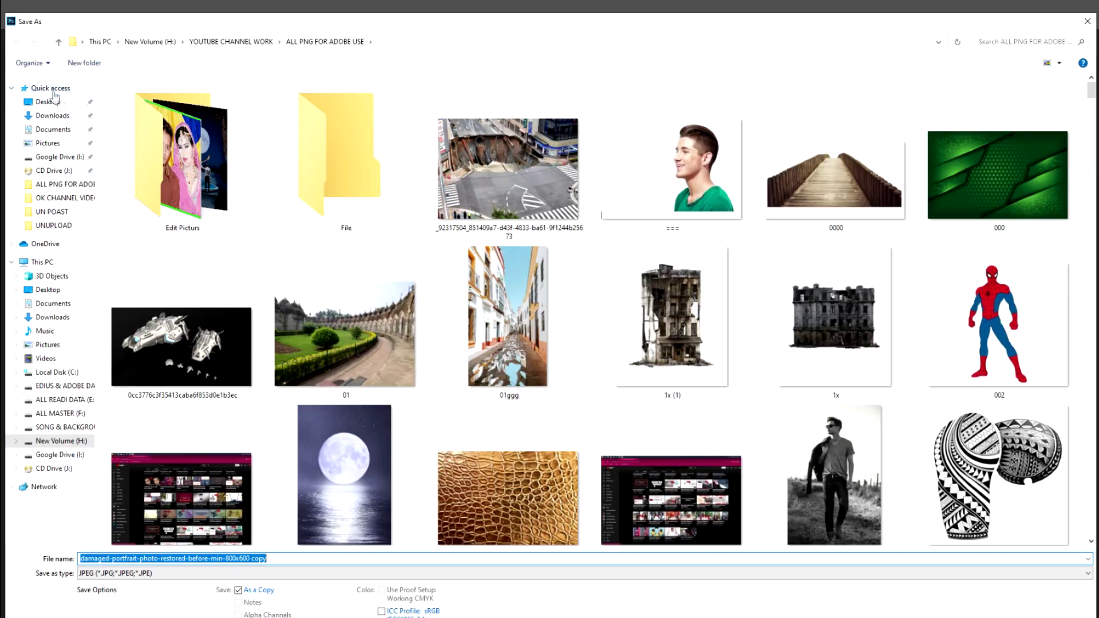
click(48, 101)
key(Return)
click(618, 355)
click(619, 182)
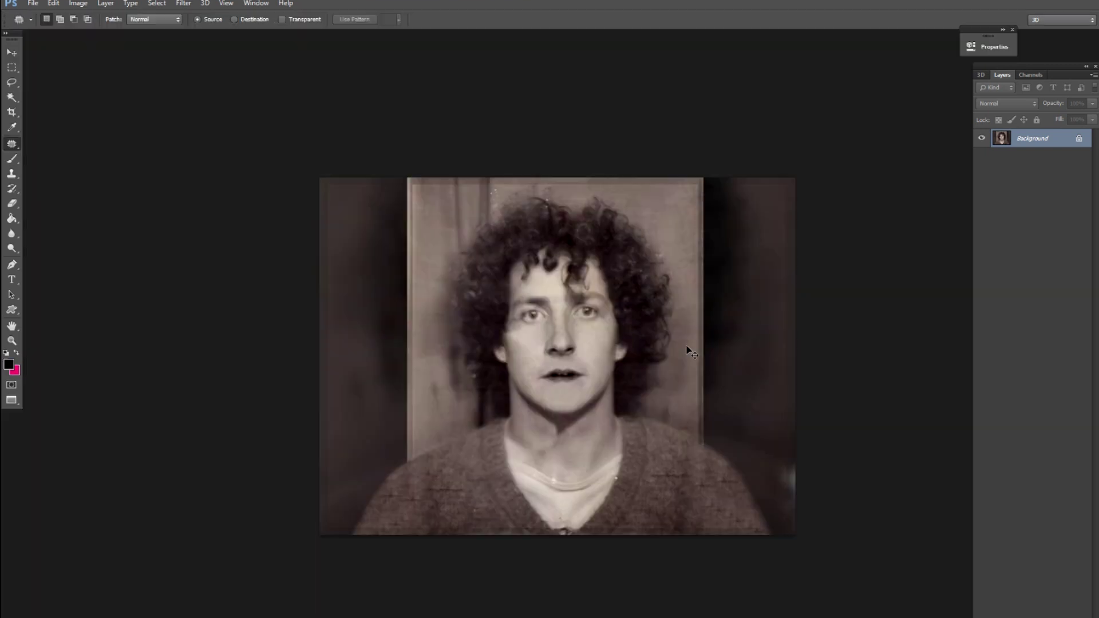
scroll(552, 392, up, 5)
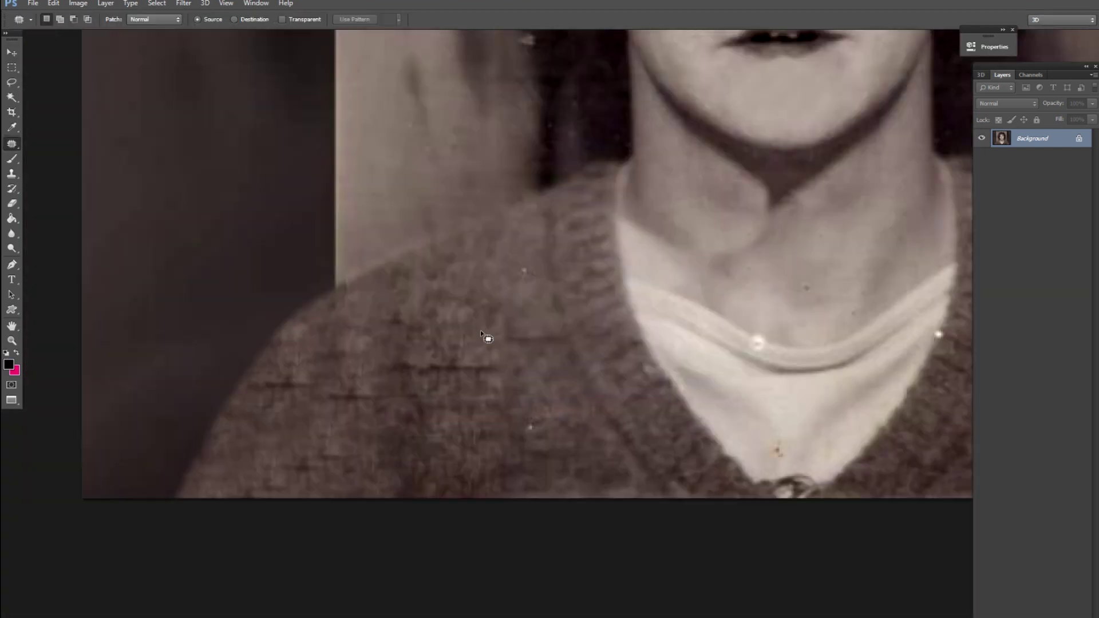
key(f)
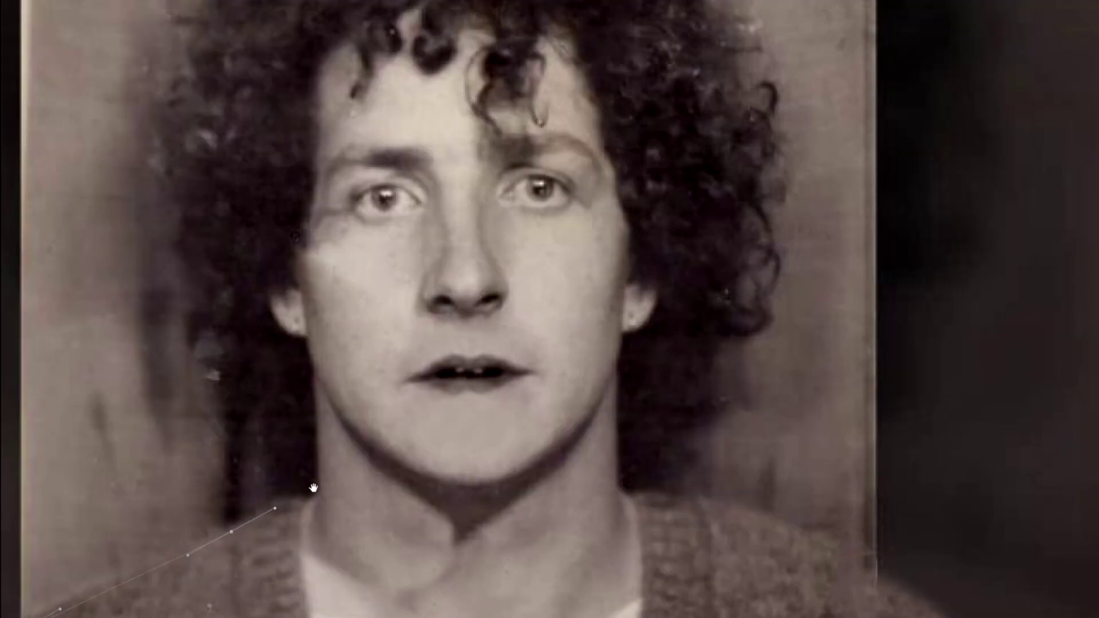
click(309, 503)
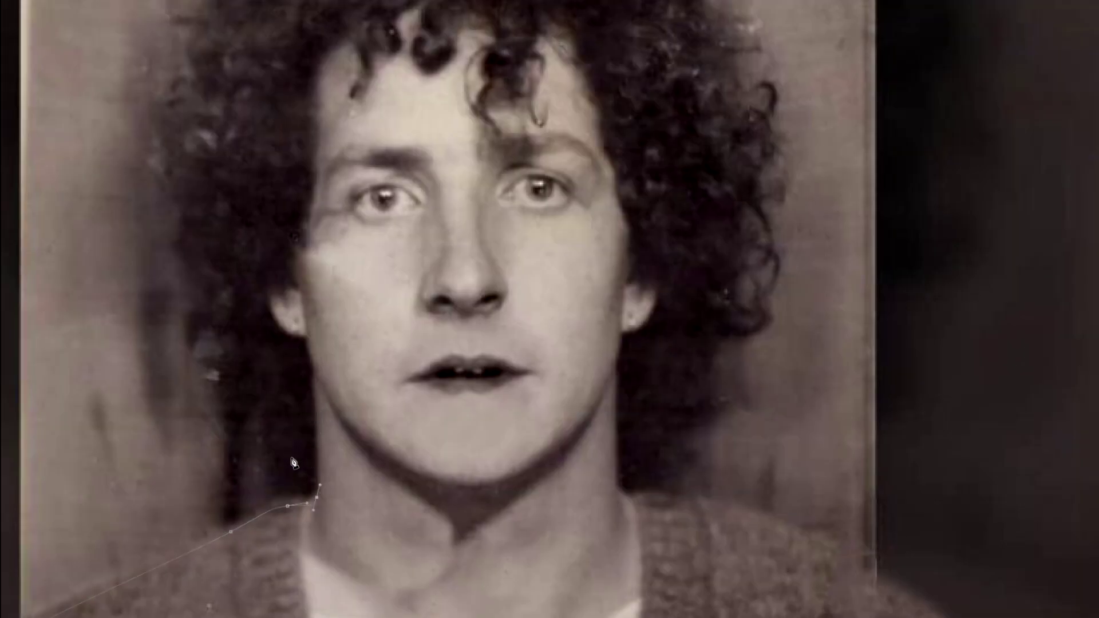
drag(209, 299, 212, 395)
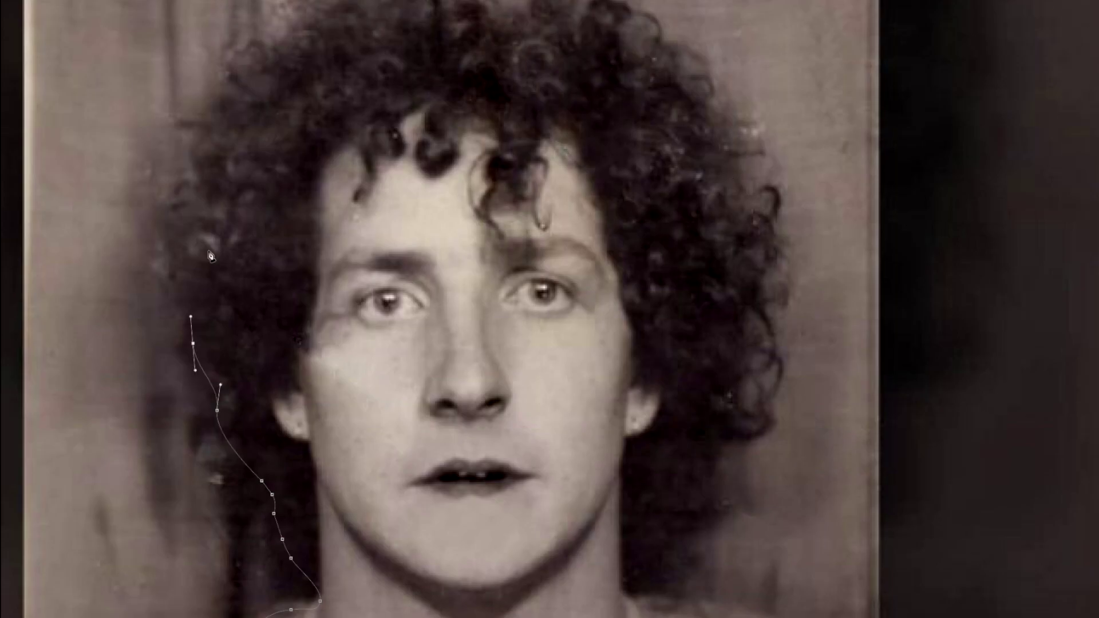
scroll(218, 194, down, 3)
- Retouch the dark crease on the neck below the chin to match the surrounding skin
scroll(559, 363, up, 3)
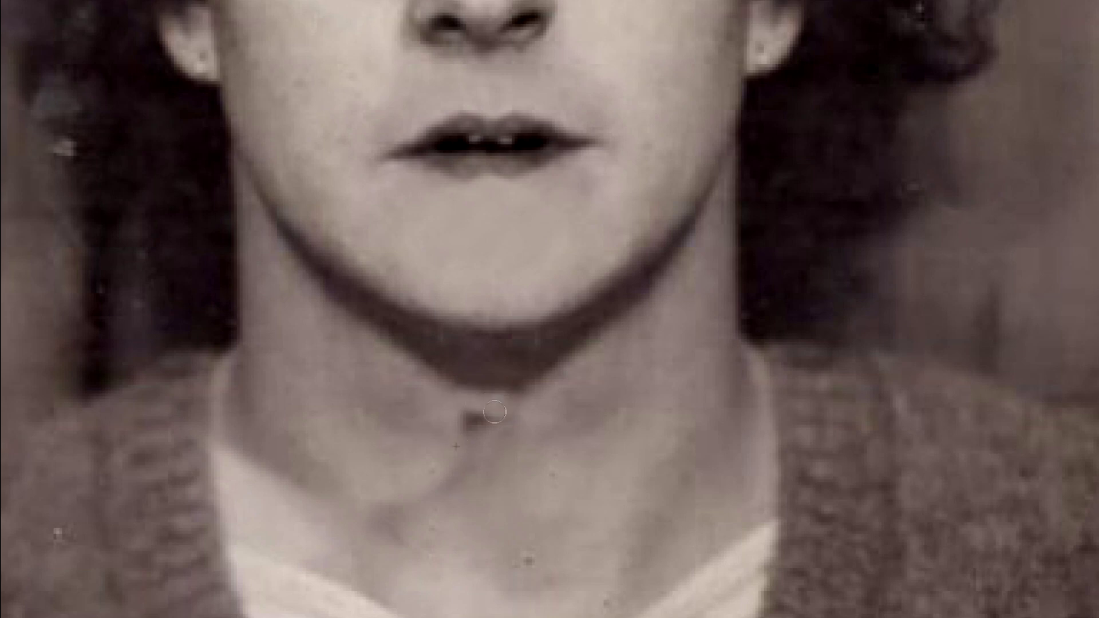
scroll(303, 386, down, 3)
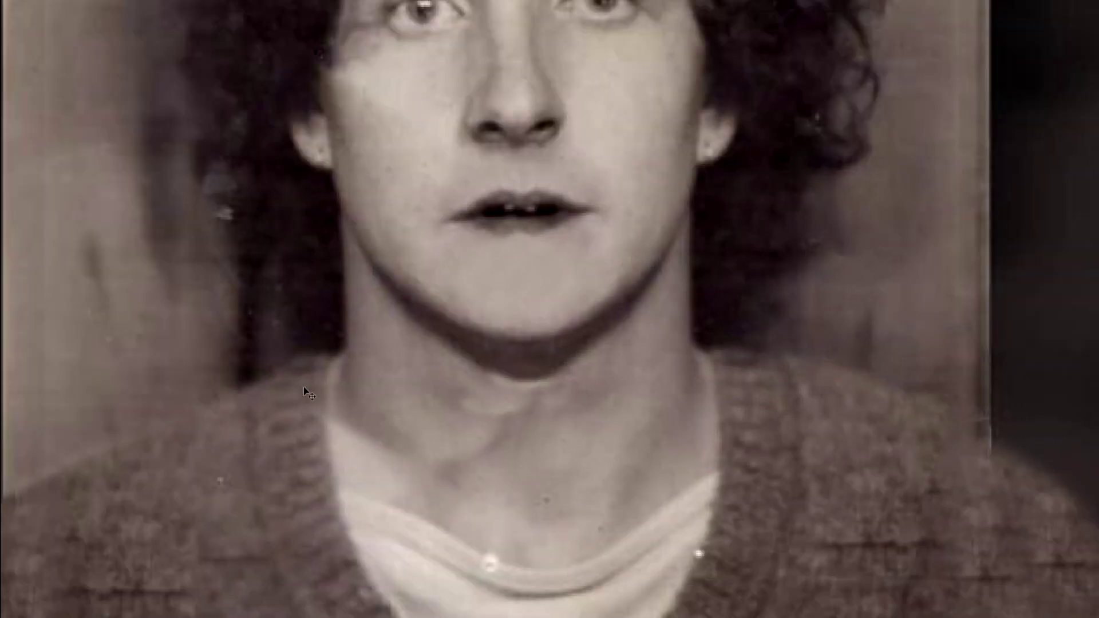
drag(656, 462, 582, 315)
key(alt+z)
key(alt+z)
- Outline the skin of the face, ears and neck with the Lasso, following the hairline and the shirt collar
mouse_move(406, 515)
mouse_down()
mouse_move(515, 598)
mouse_move(533, 527)
mouse_up()
mouse_move(372, 324)
mouse_down()
mouse_move(391, 203)
mouse_move(441, 188)
mouse_up()
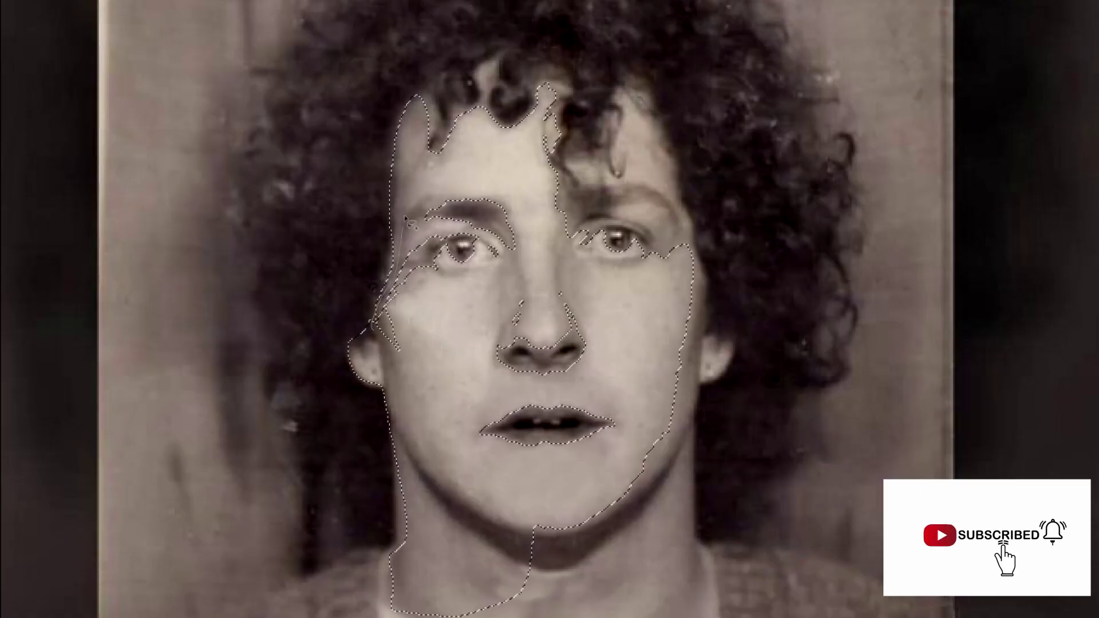
mouse_move(492, 123)
mouse_down()
mouse_move(555, 69)
mouse_move(559, 166)
mouse_up()
drag(573, 175, 623, 150)
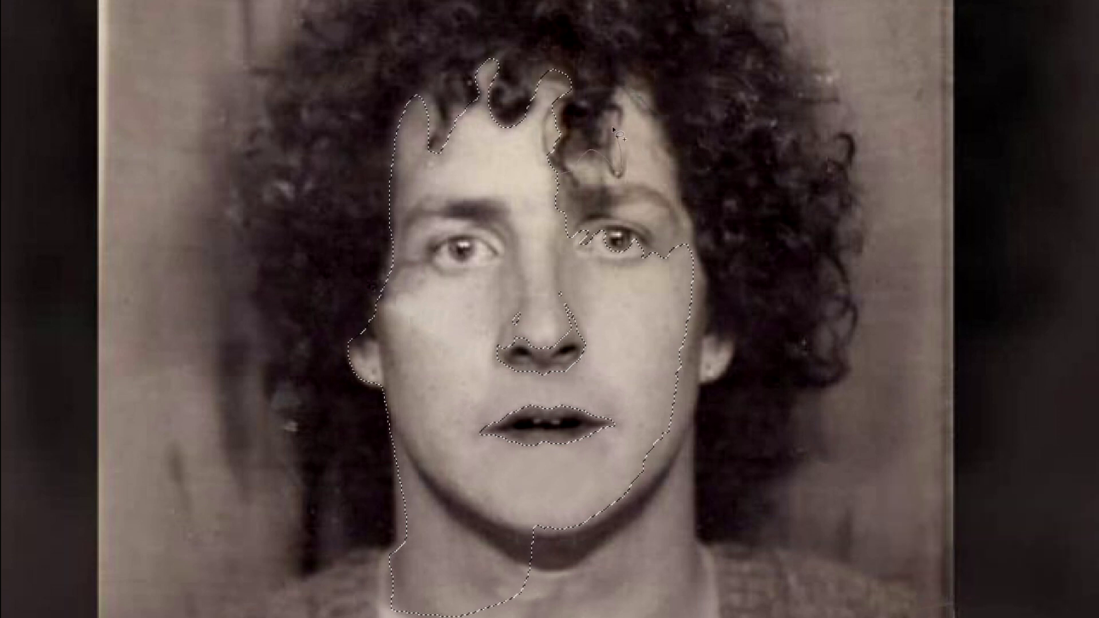
drag(704, 242, 667, 272)
drag(667, 272, 699, 265)
drag(598, 274, 396, 461)
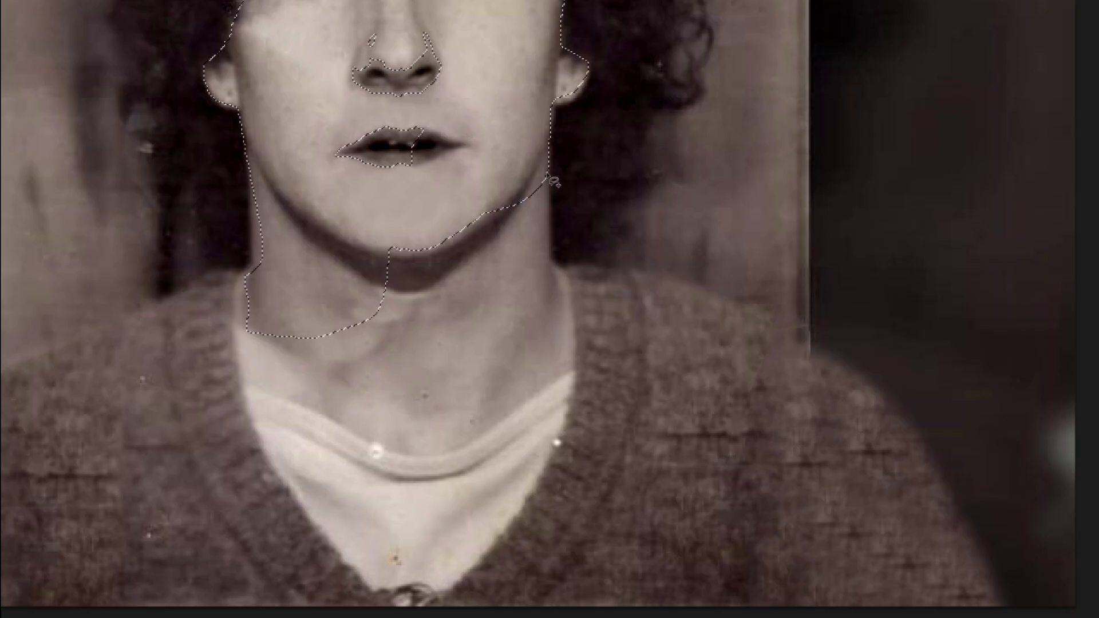
drag(435, 394, 530, 257)
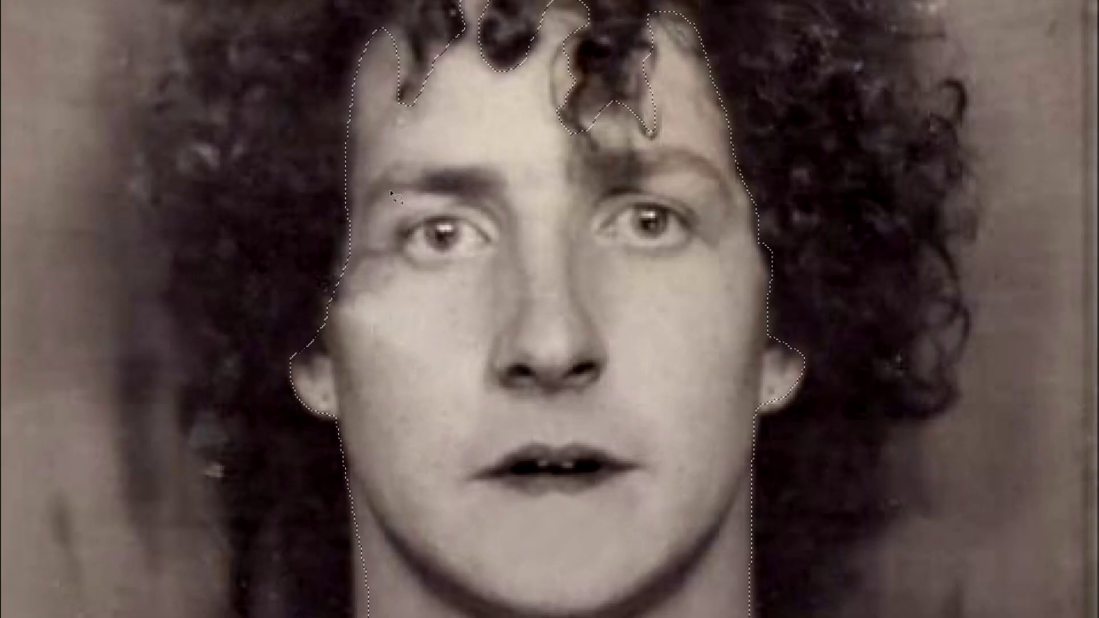
- Subtract the eyebrows, eyes and nostrils from the skin selection, and copy the feathered selection to a new layer
drag(441, 168, 456, 192)
drag(632, 185, 588, 178)
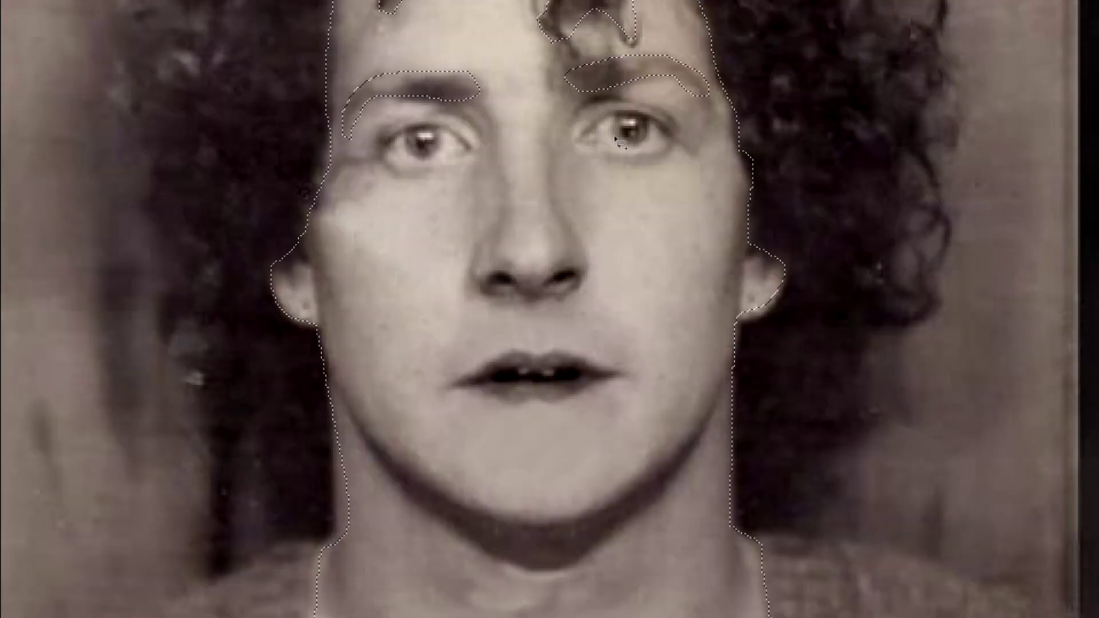
mouse_move(502, 280)
mouse_down()
mouse_move(499, 270)
mouse_move(541, 282)
mouse_up()
right_click(537, 273)
click(569, 310)
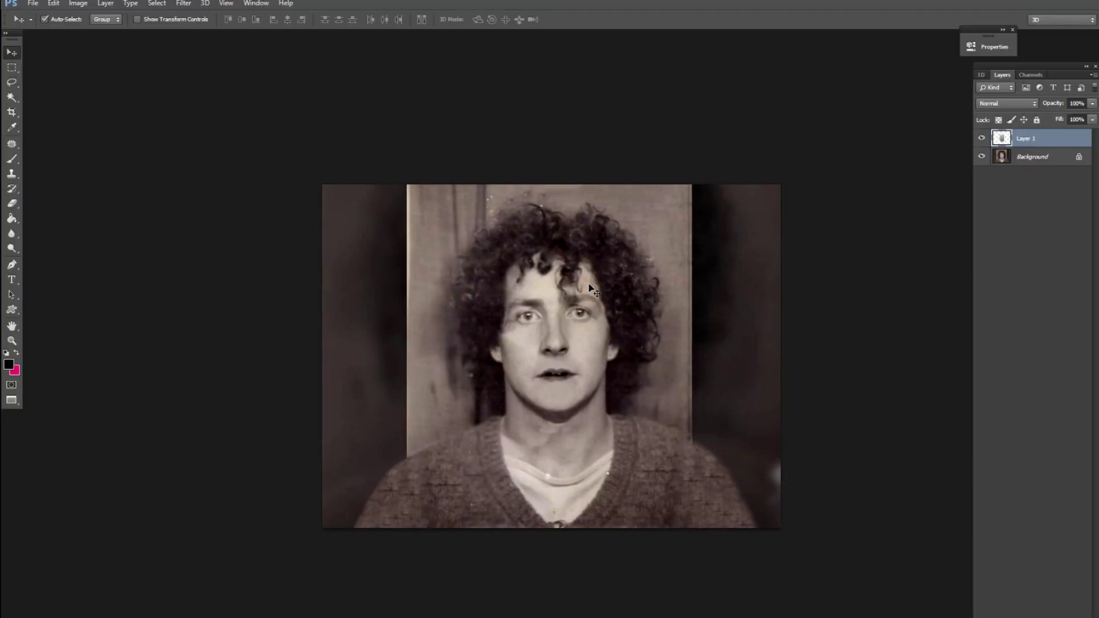
- Hide and show the Background layer to check the copied skin area
click(981, 156)
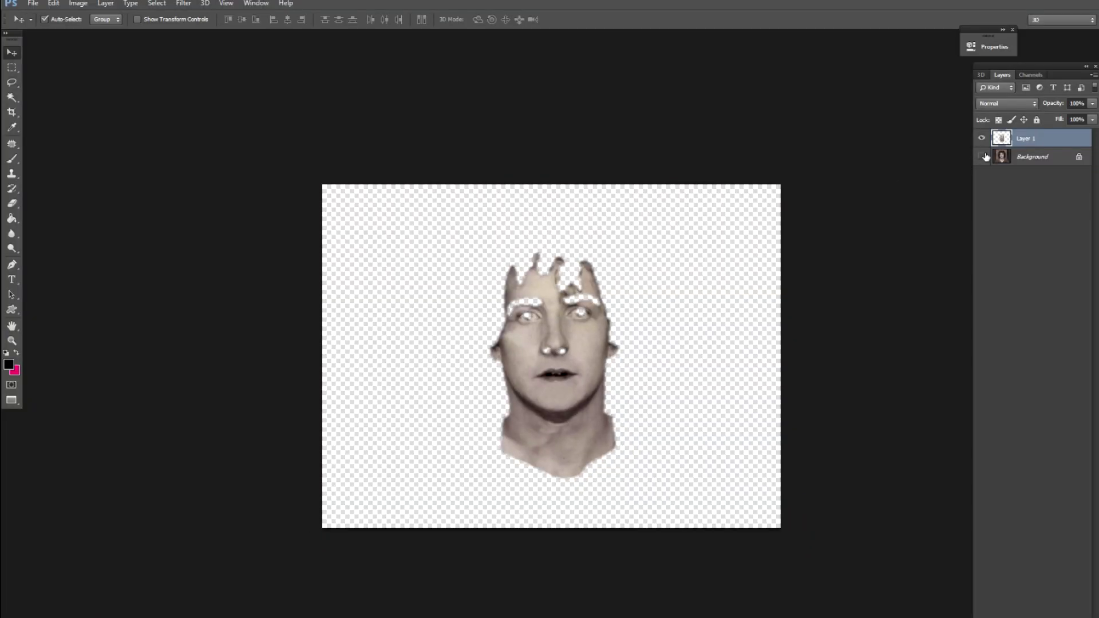
click(981, 156)
key(ctrl+plus)
key(ctrl+plus)
click(981, 156)
click(981, 157)
- Smooth the skin layer with Imagenomic Portraiture, using Softness 24 and Contrast +6 and raising Brightness and Warmth
key(alt+t)
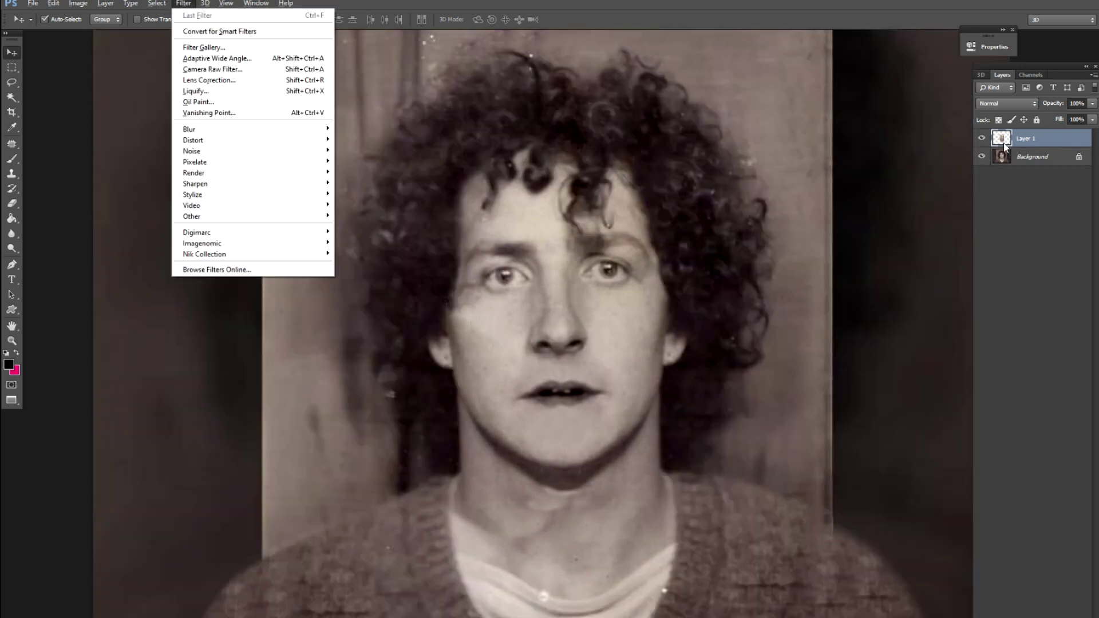
key(Up)
key(Up)
key(Up)
key(Right)
key(Return)
click(320, 551)
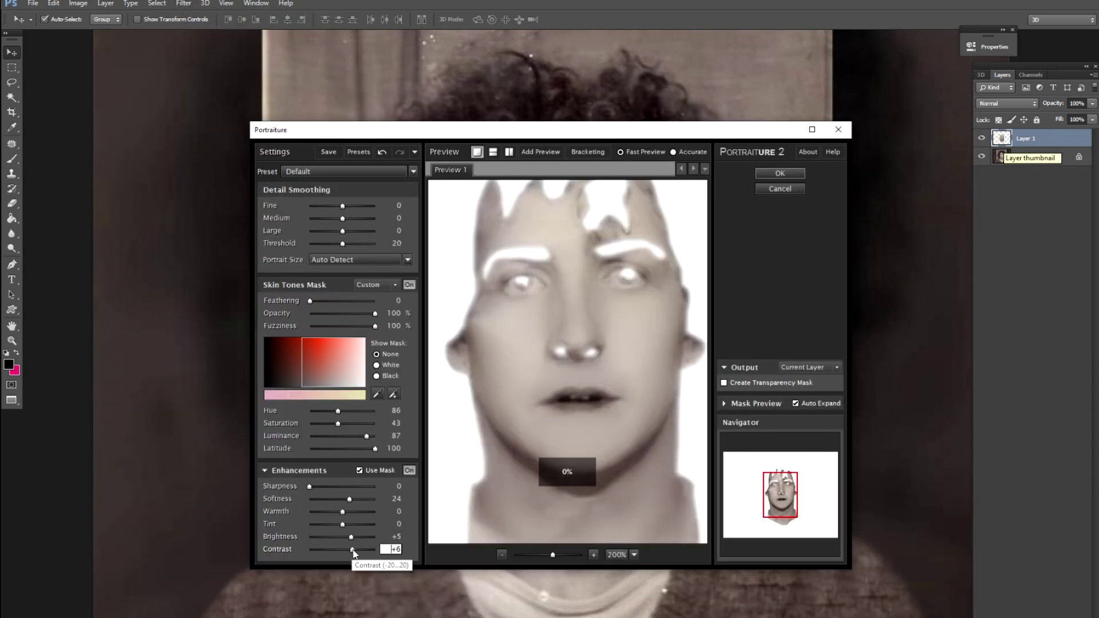
drag(351, 537, 363, 542)
click(359, 512)
click(779, 173)
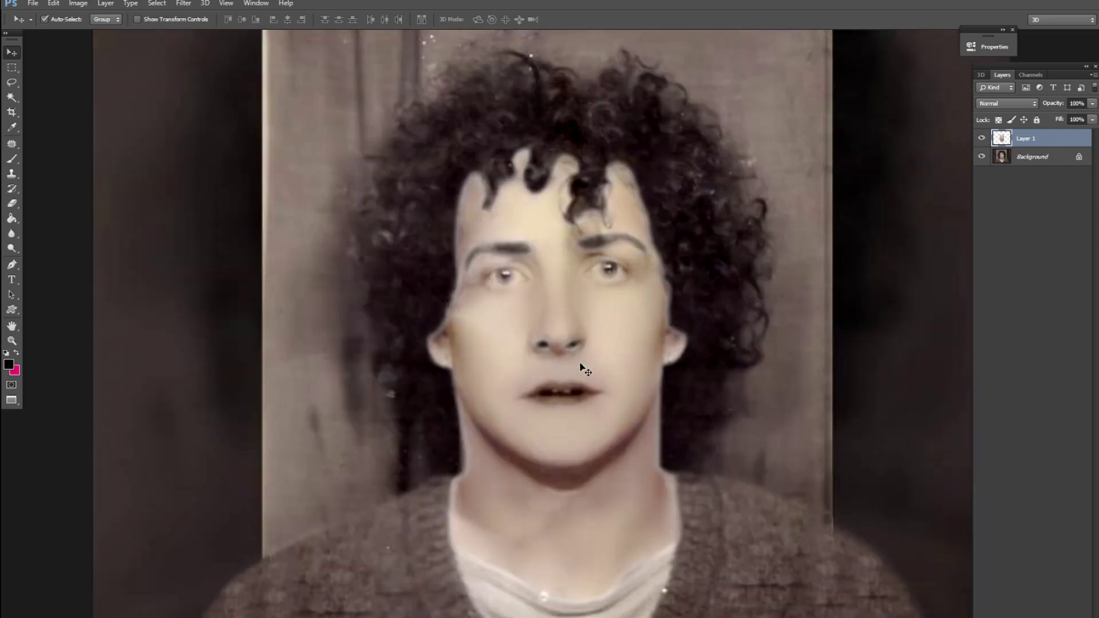
- Hide the skin layer, apply the Portraiture smoothing to Background, and load the hidden layer's outline as a selection
key(ctrl+minus)
key(alt+z)
click(982, 138)
ctrl+click(1002, 145)
click(994, 151)
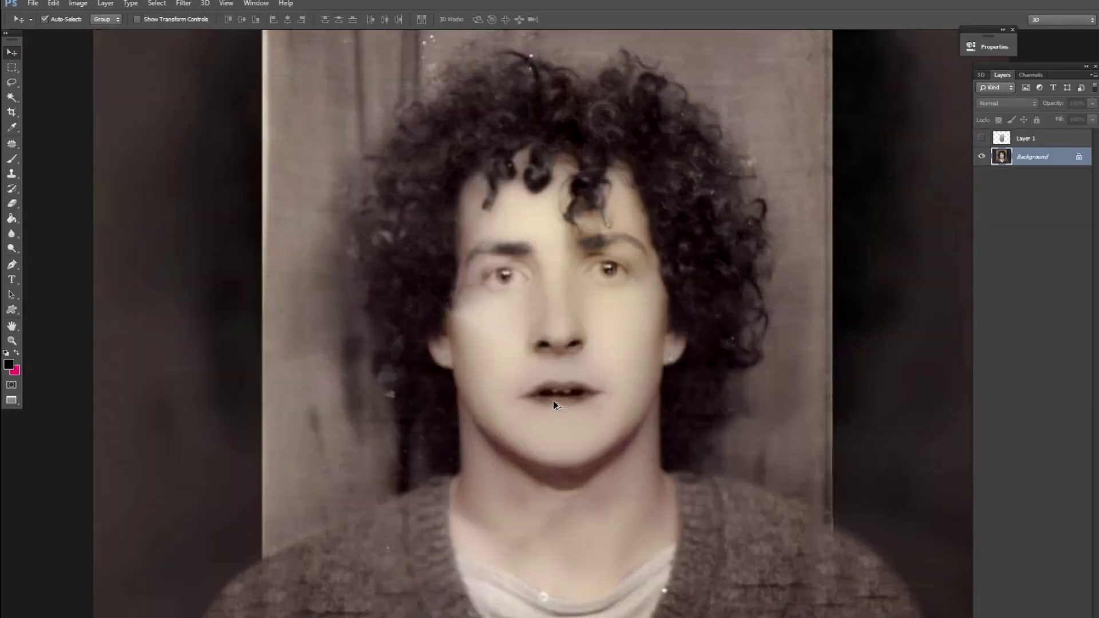
key(alt+z)
key(alt+z)
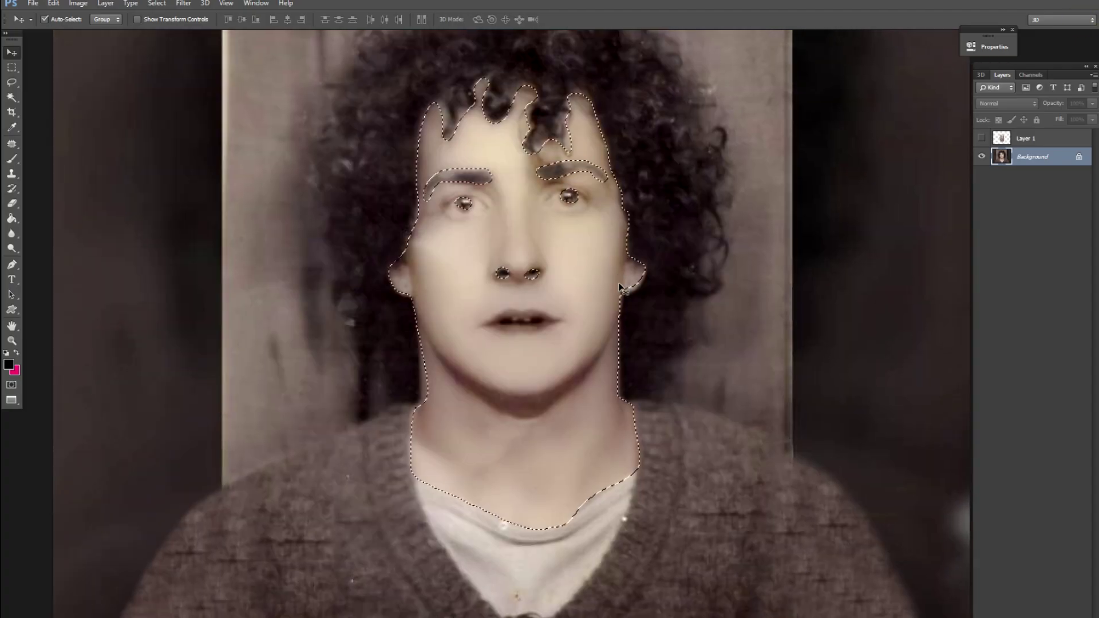
- Warm the selected face and neck skin on Background toward red with Color Balance
key(ctrl+b)
mouse_move(802, 148)
mouse_down()
mouse_move(822, 149)
mouse_move(800, 162)
mouse_up()
key(Return)
key(v)
key(ctrl+d)
key(ctrl+minus)
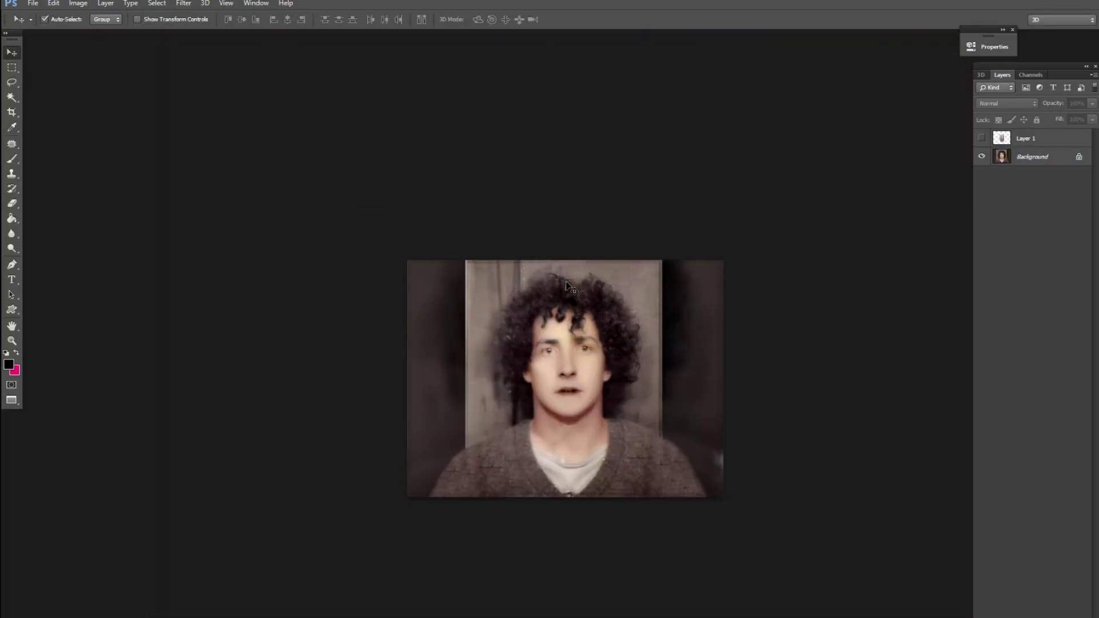
key(ctrl+plus)
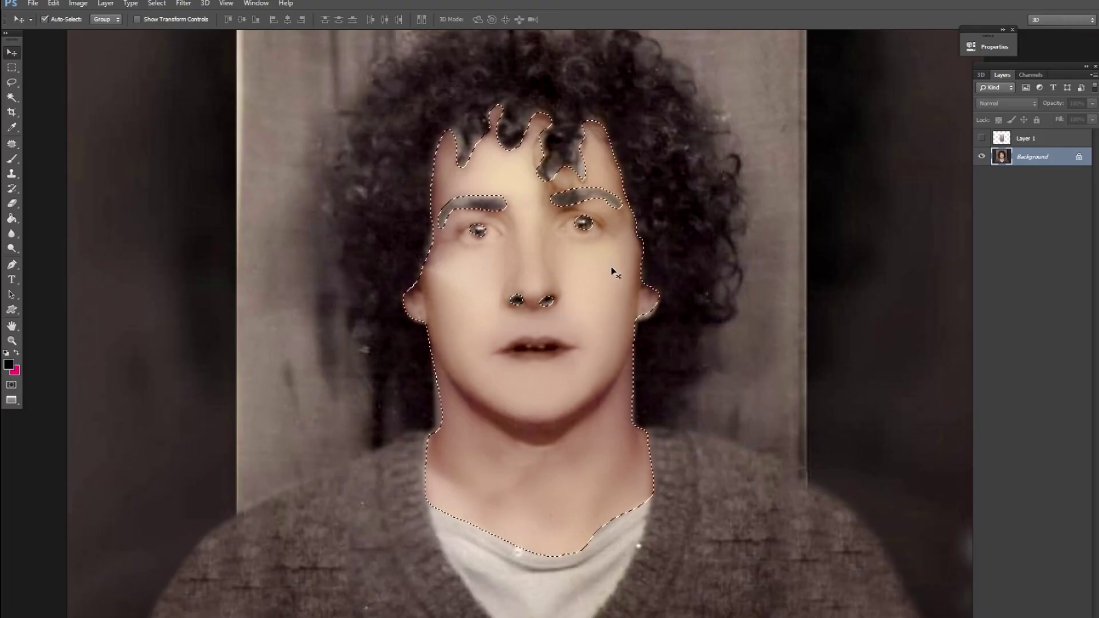
- Invert the selection and shift the midtones of the hair, clothing and backdrop to red +12 with Color Balance
key(ctrl+shift+i)
key(ctrl+b)
drag(801, 148, 824, 151)
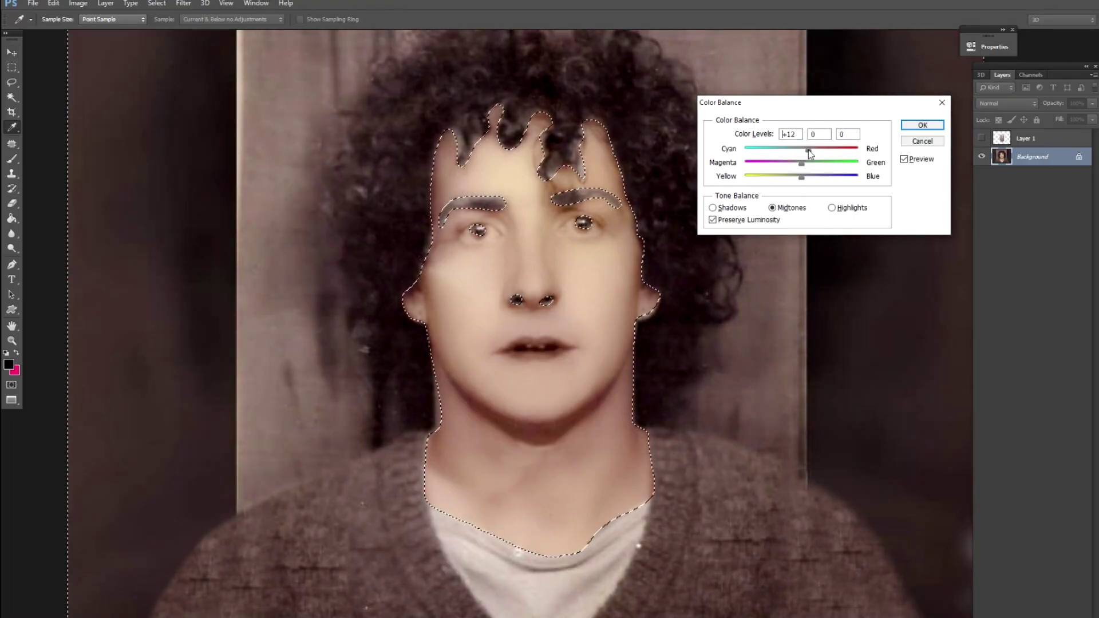
key(Return)
- Deepen the Blacks of the hair, clothing and backdrop with Selective Color, and clear the selection
key(ctrl+minus)
key(ctrl+alt+shift+s)
click(913, 156)
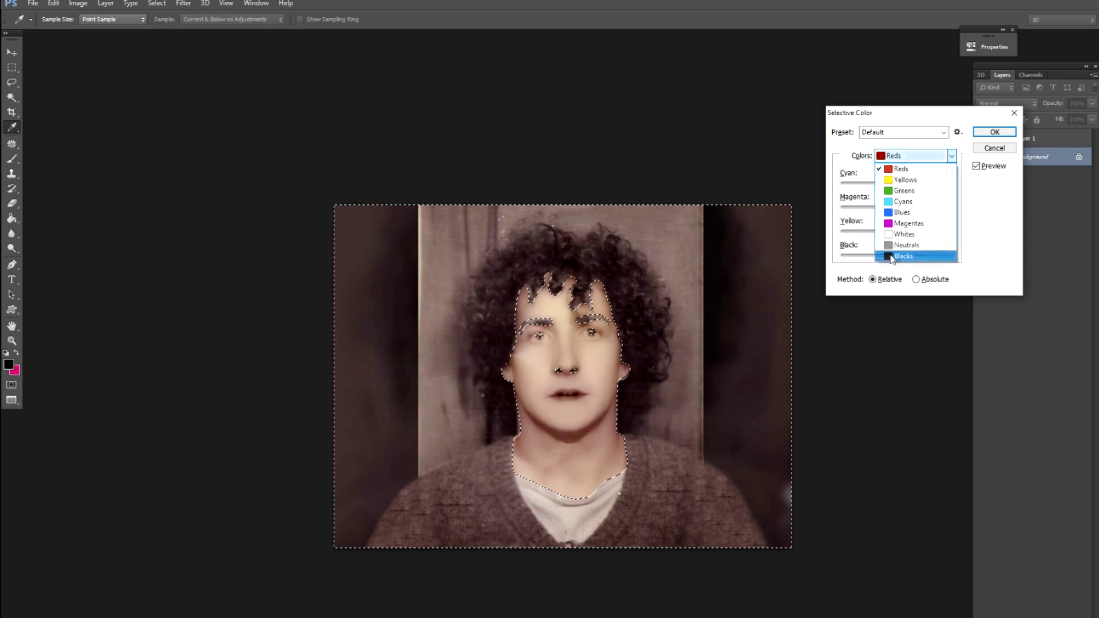
click(891, 256)
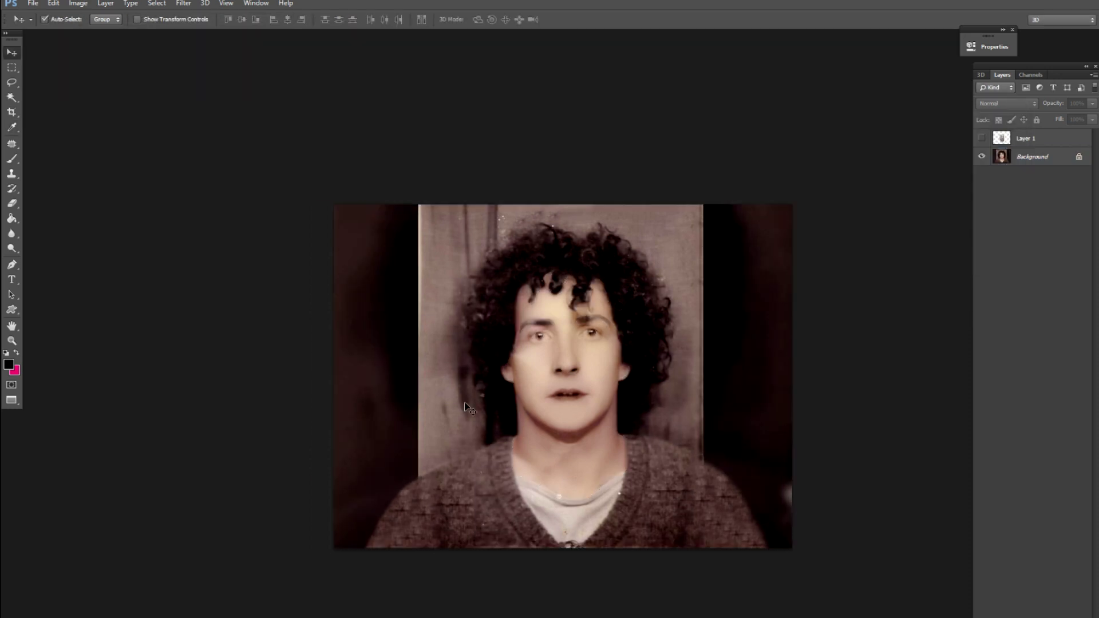
key(ctrl+plus)
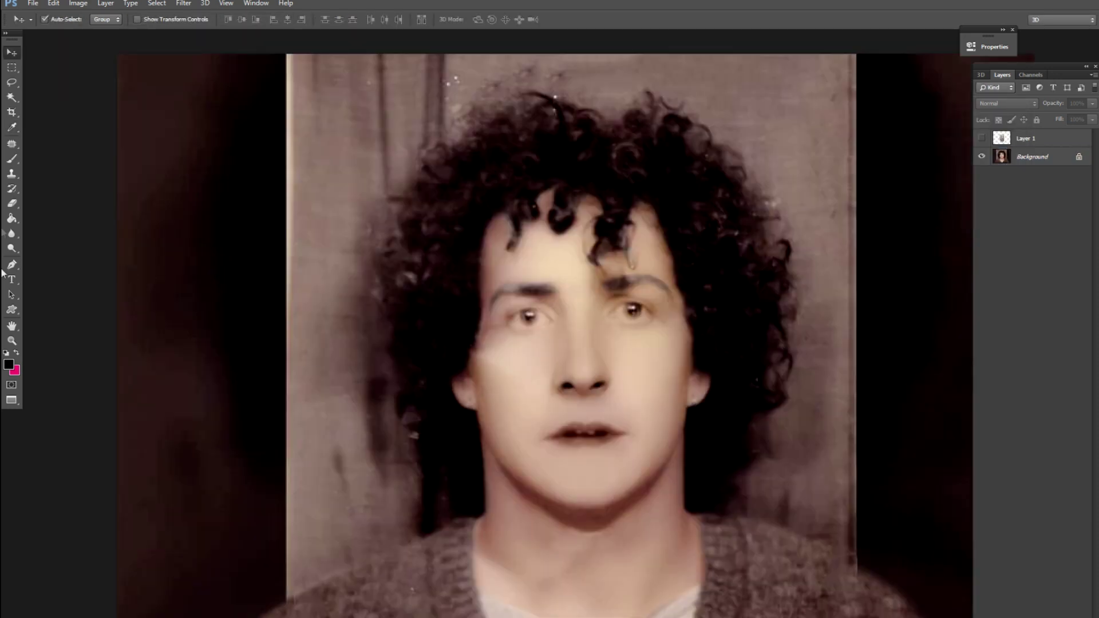
- Darken the Background layer with Levels, setting the black input to 10 and the midtones to 0.86
click(1047, 164)
key(ctrl+l)
drag(879, 293, 885, 293)
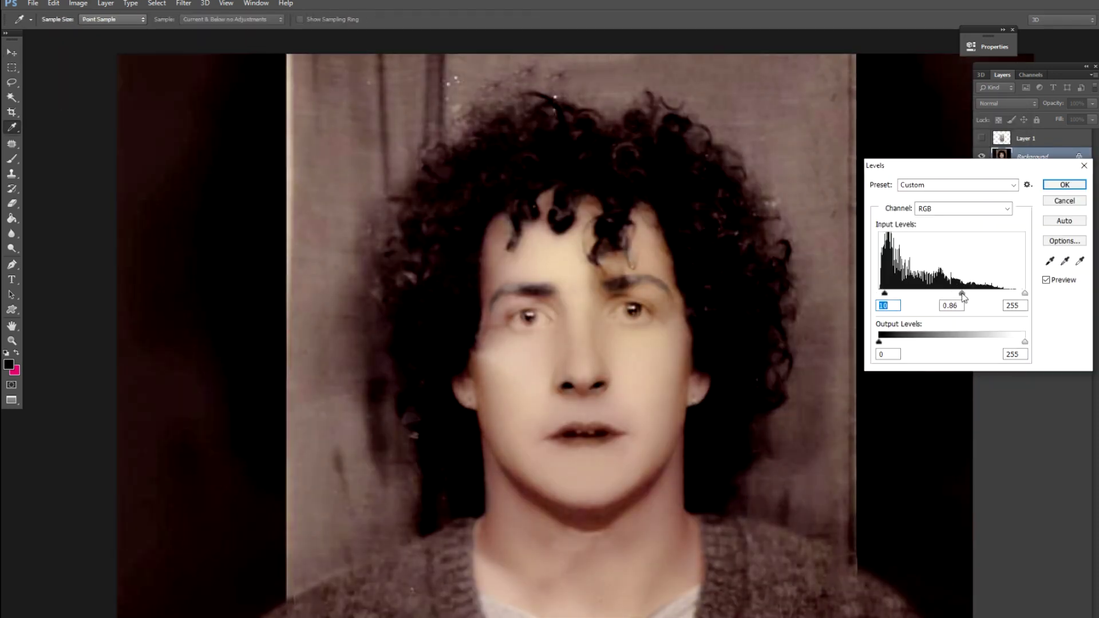
key(Return)
key(ctrl+alt+l)
key(Return)
key(v)
- Adjust the Background layer's colours slightly with Hue/Saturation, and apply a Color Balance correction to its midtones
key(ctrl+u)
drag(923, 322, 932, 323)
key(Return)
key(ctrl+b)
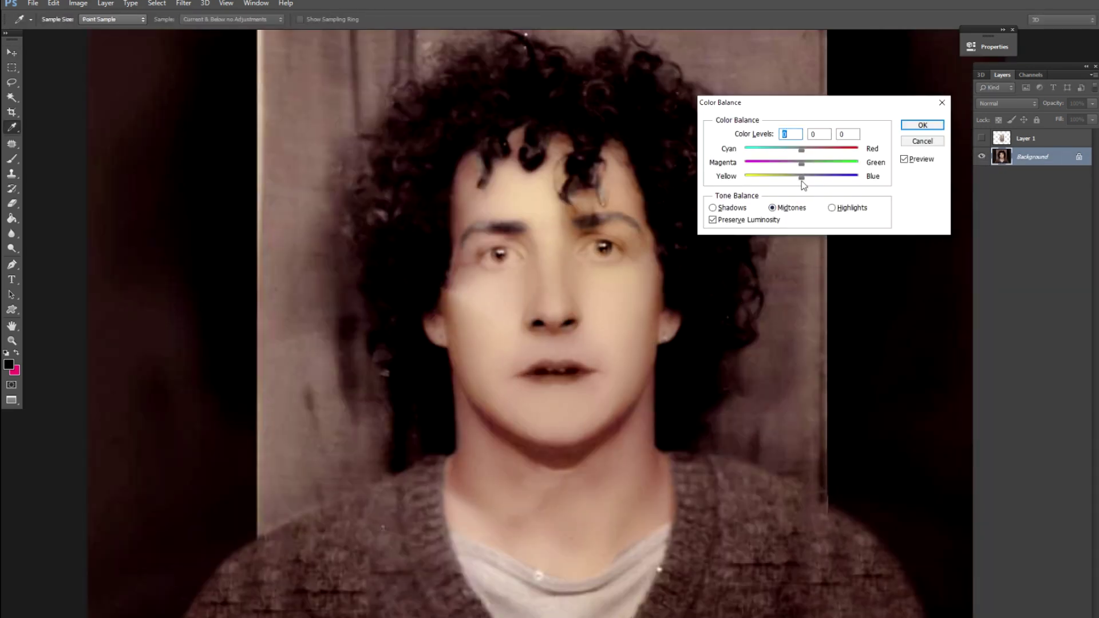
key(Return)
key(ctrl+plus)
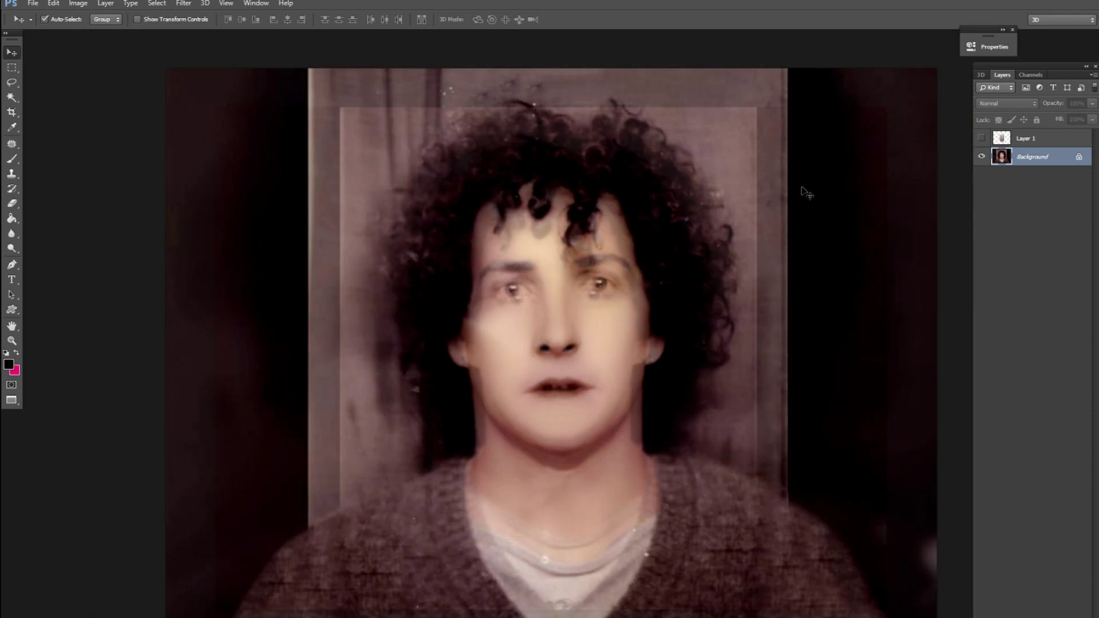
key(ctrl+minus)
key(ctrl+minus)
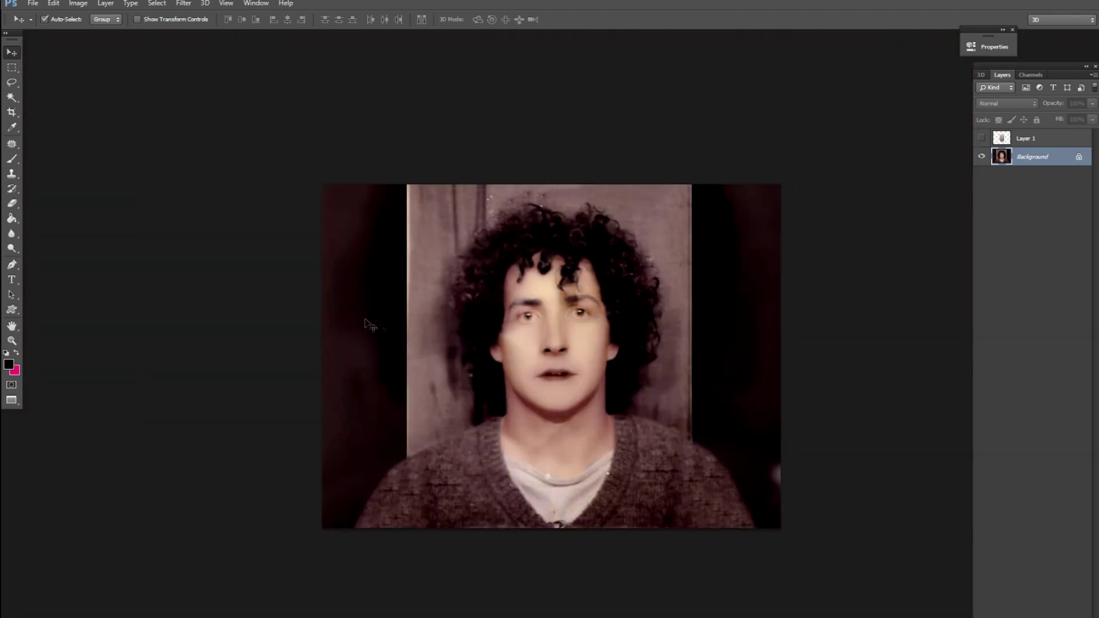
- Outline the dark strip left of the backdrop panel with the Polygonal Lasso, following the shoulder edge below
key(l)
scroll(383, 494, up, 4)
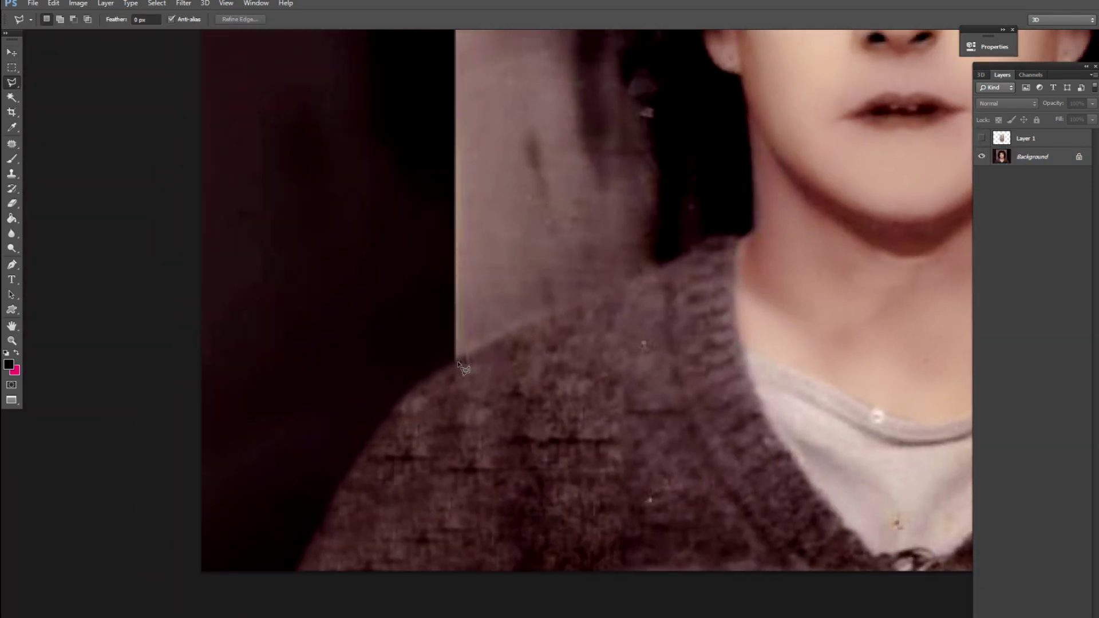
drag(113, 186, 175, 172)
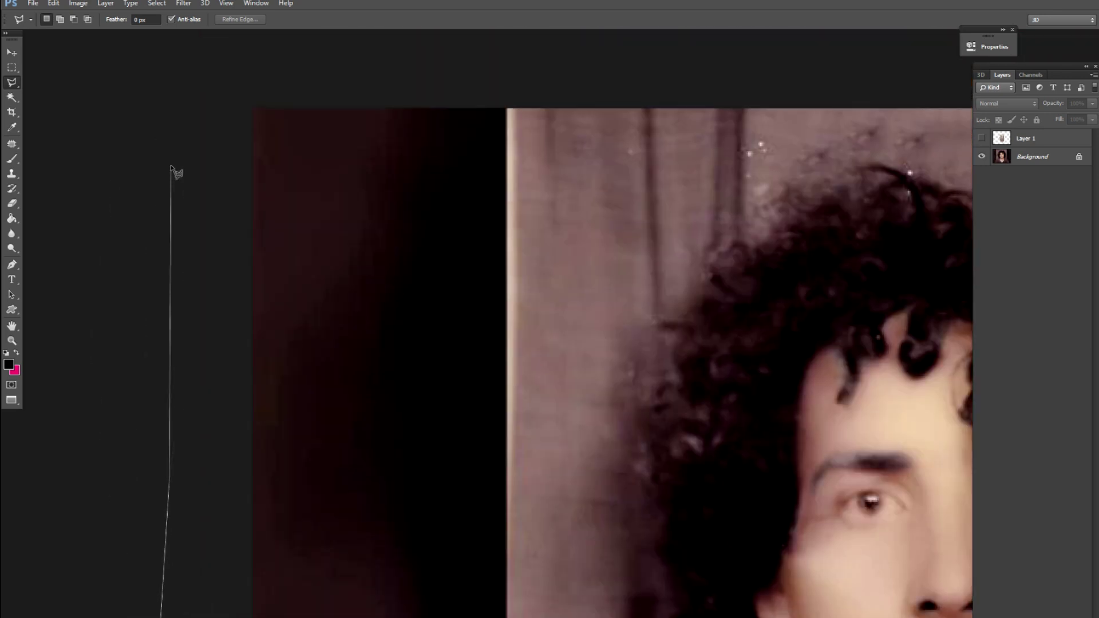
mouse_move(518, 400)
mouse_down()
mouse_move(466, 146)
mouse_move(466, 6)
mouse_up()
click(467, 521)
double_click(453, 532)
- Fill the selected dark left strip with content matching the surrounding backdrop
right_click(455, 477)
click(412, 364)
right_click(297, 301)
click(349, 463)
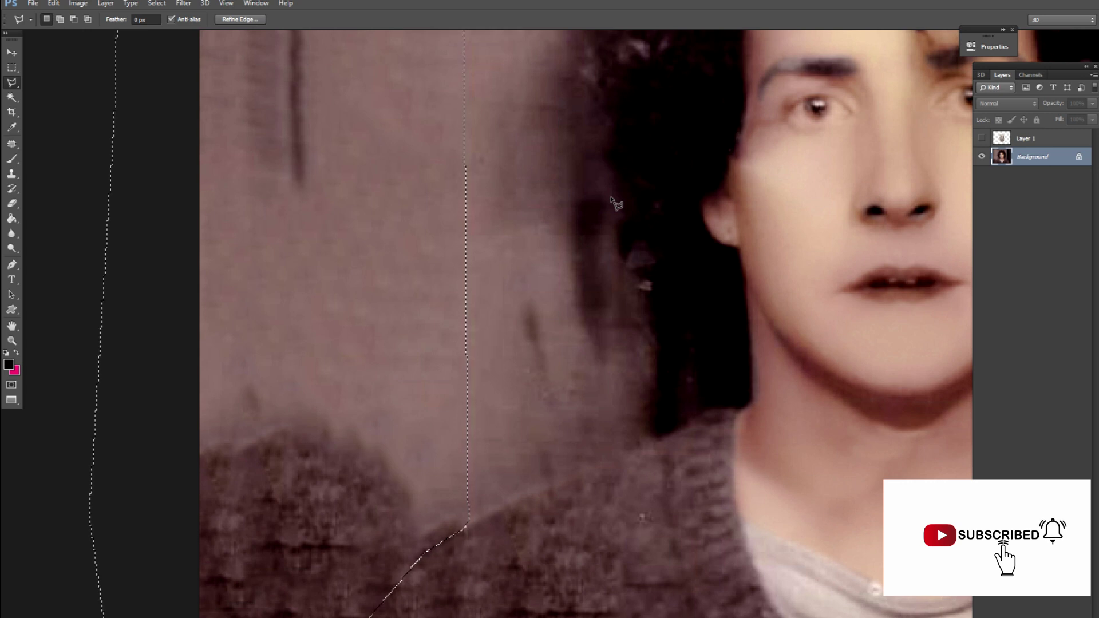
- Clone clean backdrop over the dark vertical streaks in the filled left strip with the Clone Stamp
scroll(616, 204, down, 3)
scroll(352, 277, up, 2)
key(s)
alt+click(498, 263)
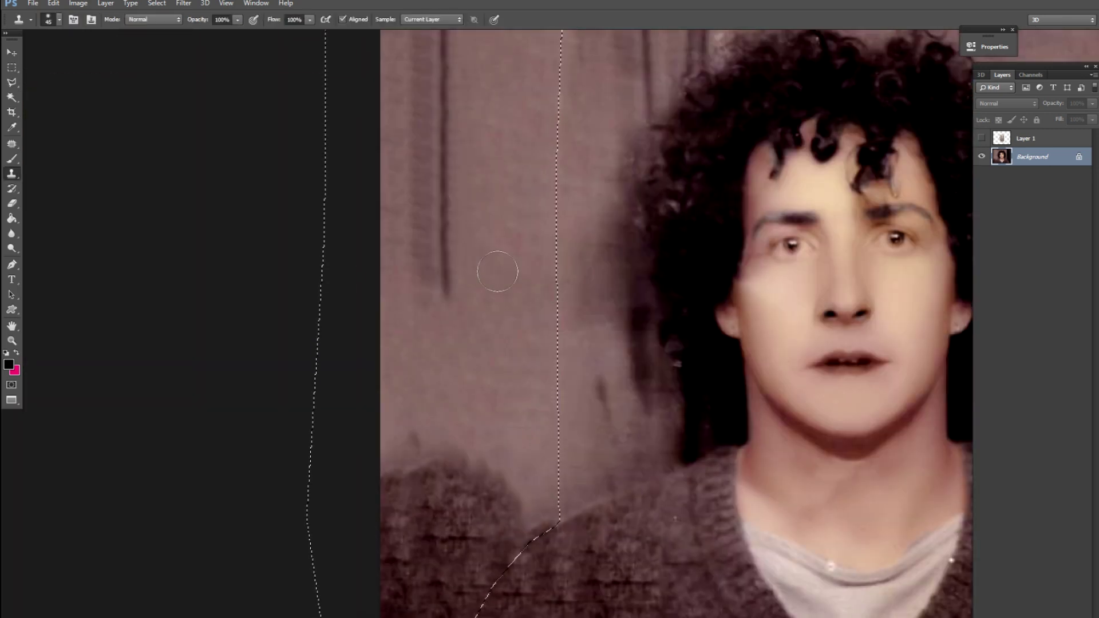
drag(444, 292, 443, 218)
drag(401, 171, 404, 296)
drag(439, 202, 381, 435)
- Enlarge the Clone Stamp brush and cover the remaining smudges and stray knit texture in the left strip with backdrop
key(bracketright)
key(bracketright)
key(bracketright)
key(bracketright)
mouse_move(379, 216)
mouse_down()
mouse_move(411, 263)
mouse_move(359, 260)
mouse_move(381, 279)
mouse_move(331, 265)
mouse_up()
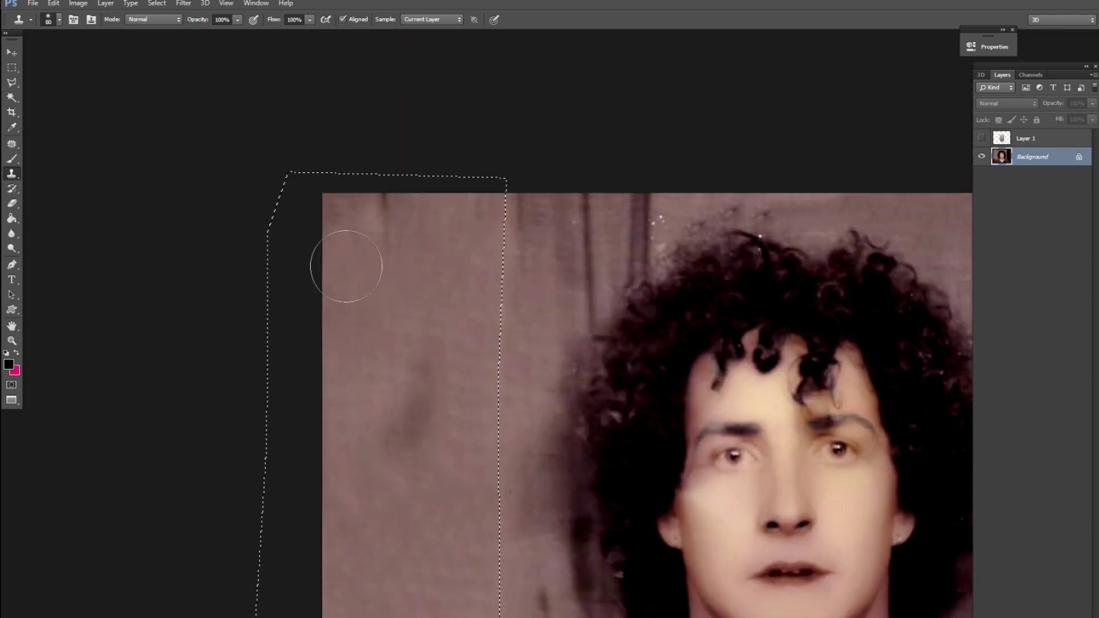
mouse_move(400, 447)
mouse_down()
mouse_move(383, 380)
mouse_move(394, 197)
mouse_up()
mouse_move(344, 475)
mouse_down()
mouse_move(363, 503)
mouse_move(435, 550)
mouse_move(362, 601)
mouse_move(396, 498)
mouse_up()
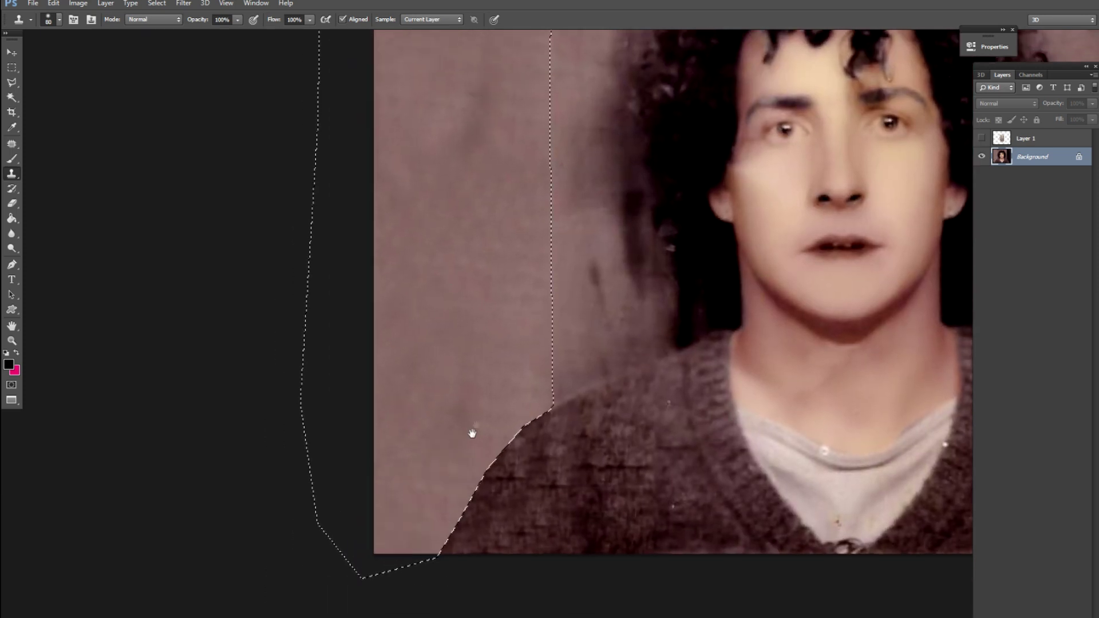
- Feather the selection around the left backdrop strip, and clear the selection
key(v)
drag(651, 430, 532, 476)
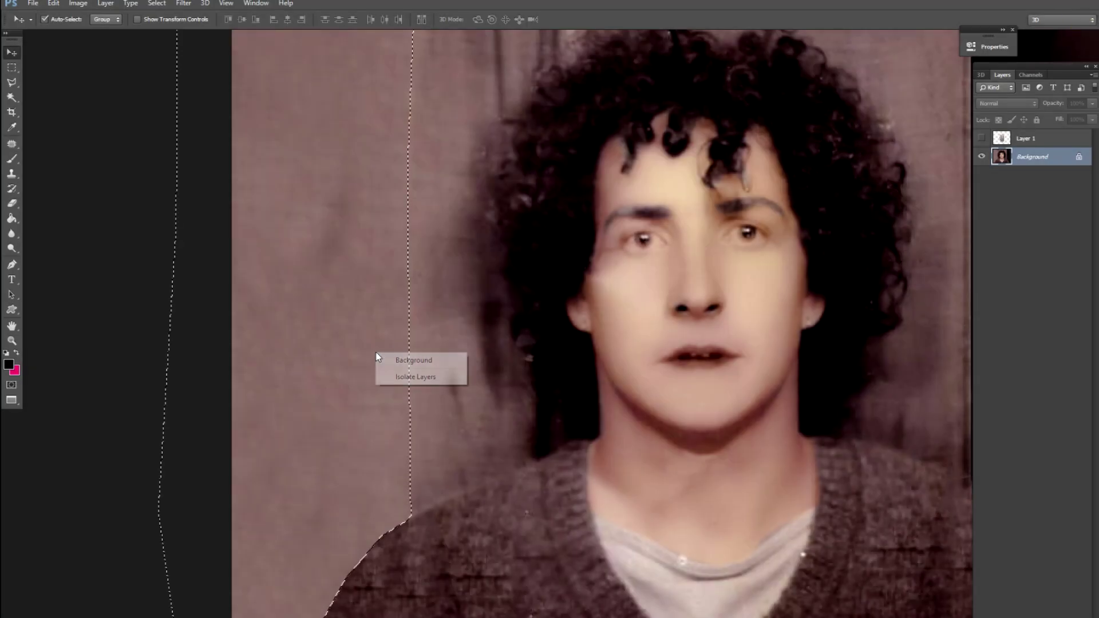
right_click(373, 355)
click(404, 389)
key(Return)
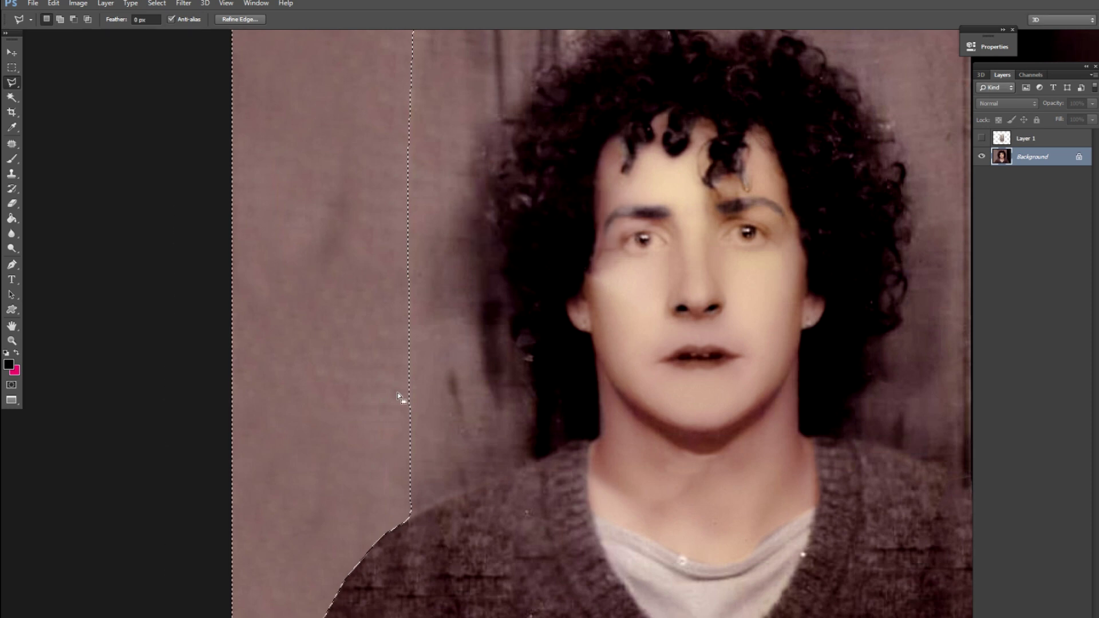
drag(397, 393, 457, 352)
key(s)
- Outline the black strip right of the backdrop panel with the Polygonal Lasso, including the panel's edge and following the shoulder
key(l)
scroll(562, 449, right, 10)
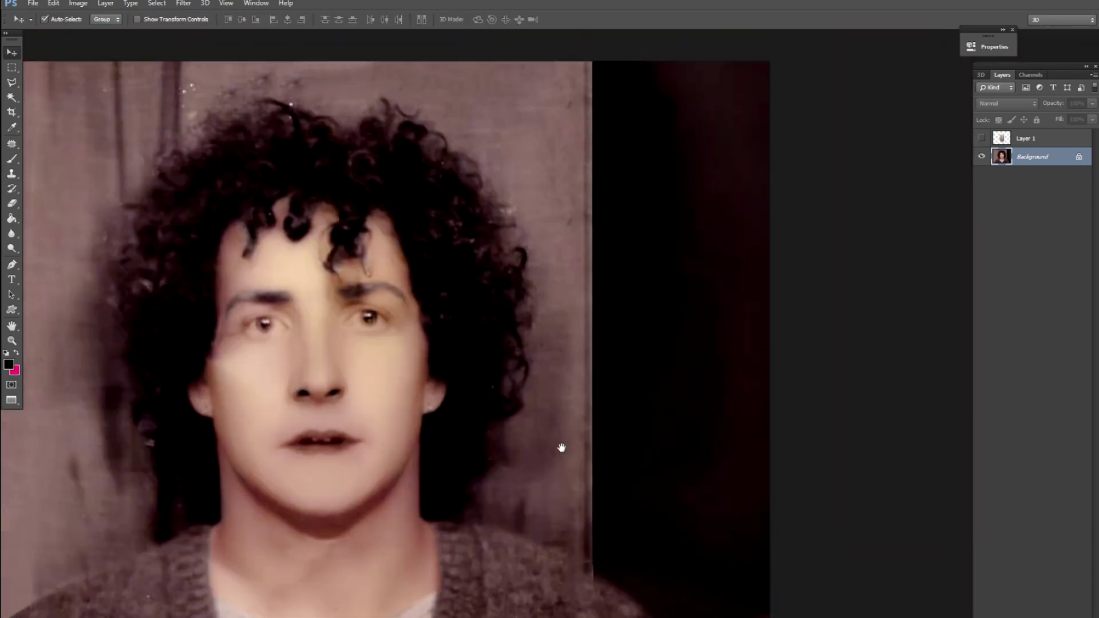
scroll(563, 344, up, 6)
click(565, 262)
scroll(573, 478, down, 6)
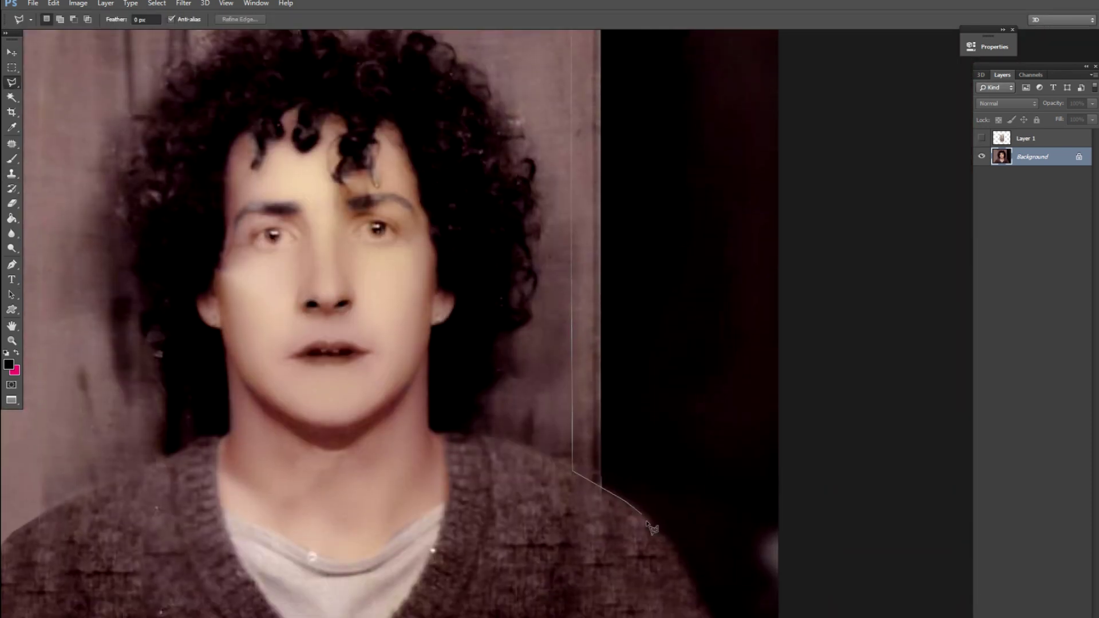
scroll(876, 521, down, 1)
drag(871, 207, 828, 445)
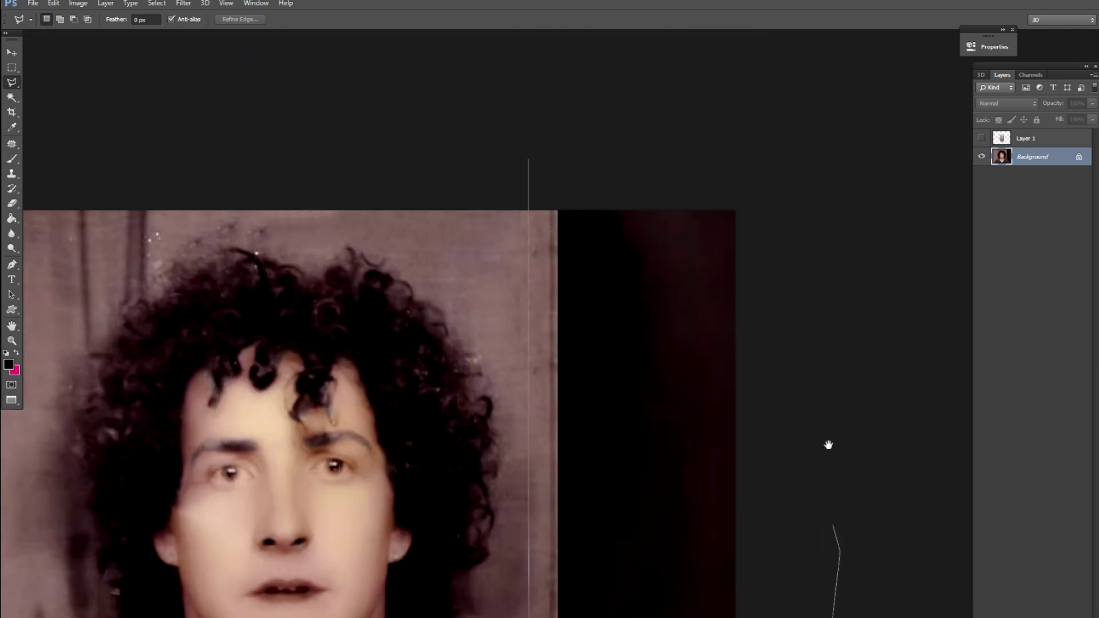
- Feather the right strip's selection and fill it with content generated from the surrounding picture
right_click(605, 237)
click(625, 276)
key(Return)
right_click(630, 327)
click(653, 488)
key(Return)
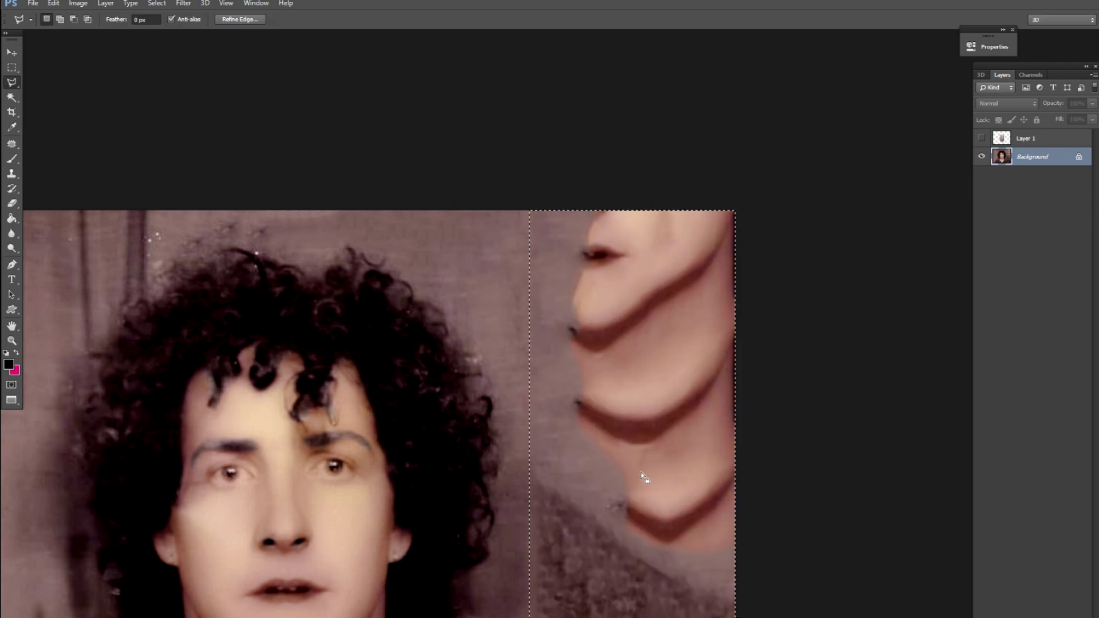
- Clone clean backdrop over the stray face and neck fragments in the filled right strip
drag(641, 473, 644, 373)
key(s)
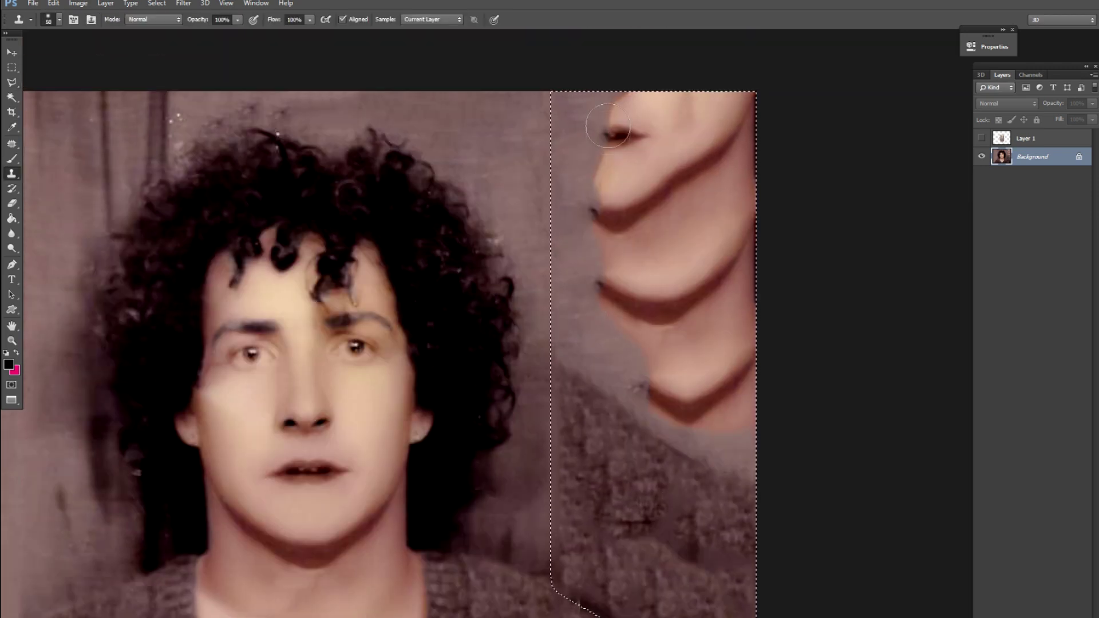
drag(608, 125, 597, 266)
key(alt+z)
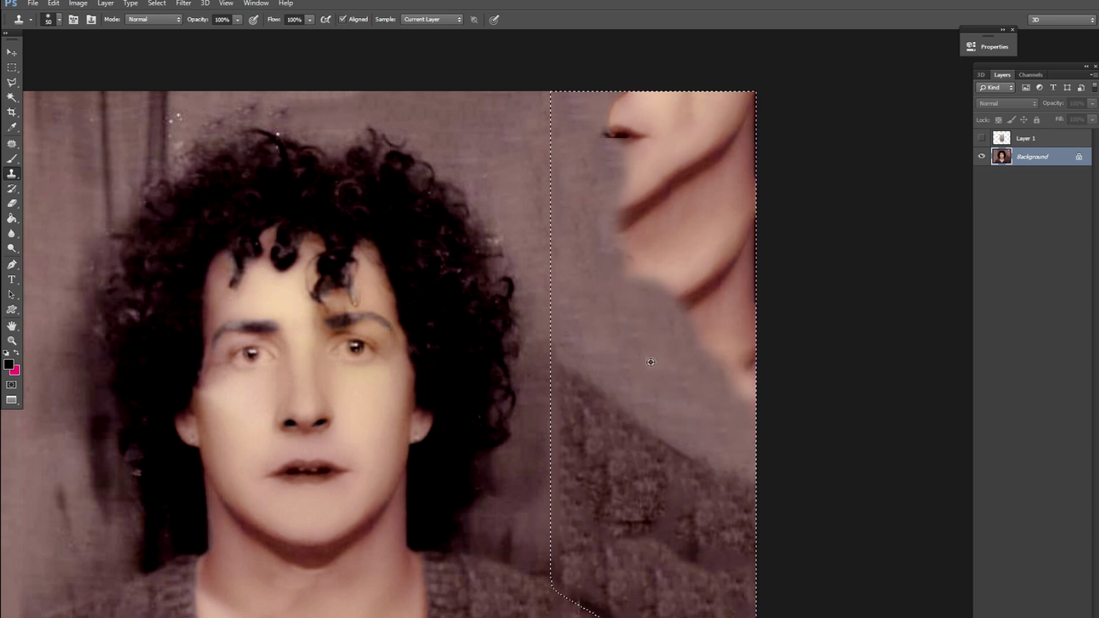
mouse_move(708, 287)
mouse_down()
mouse_move(616, 223)
mouse_move(742, 220)
mouse_up()
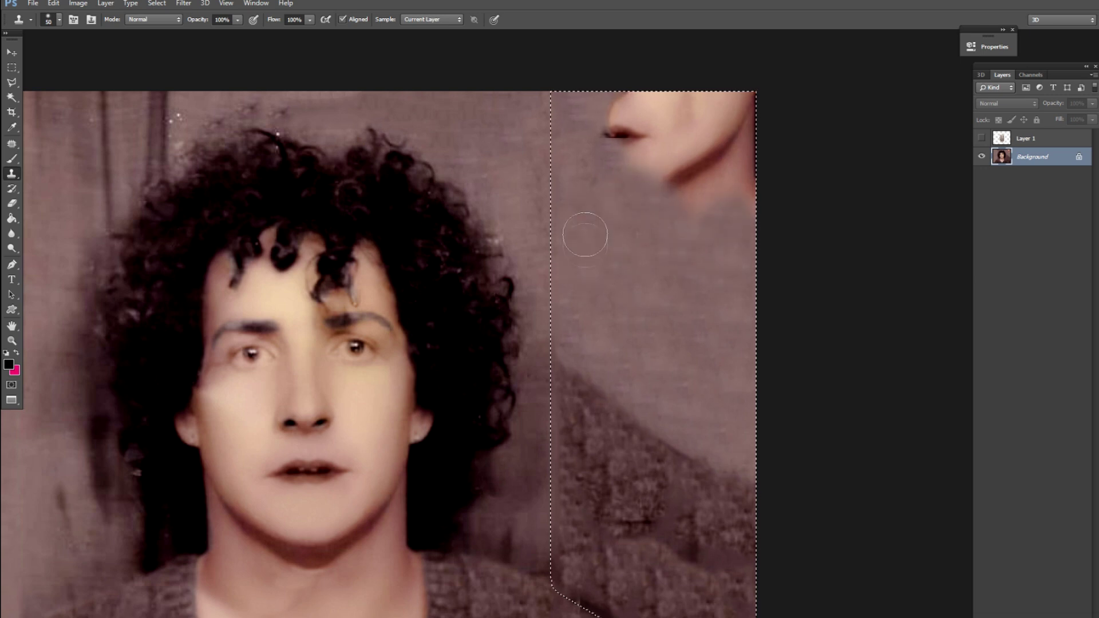
drag(705, 131, 727, 154)
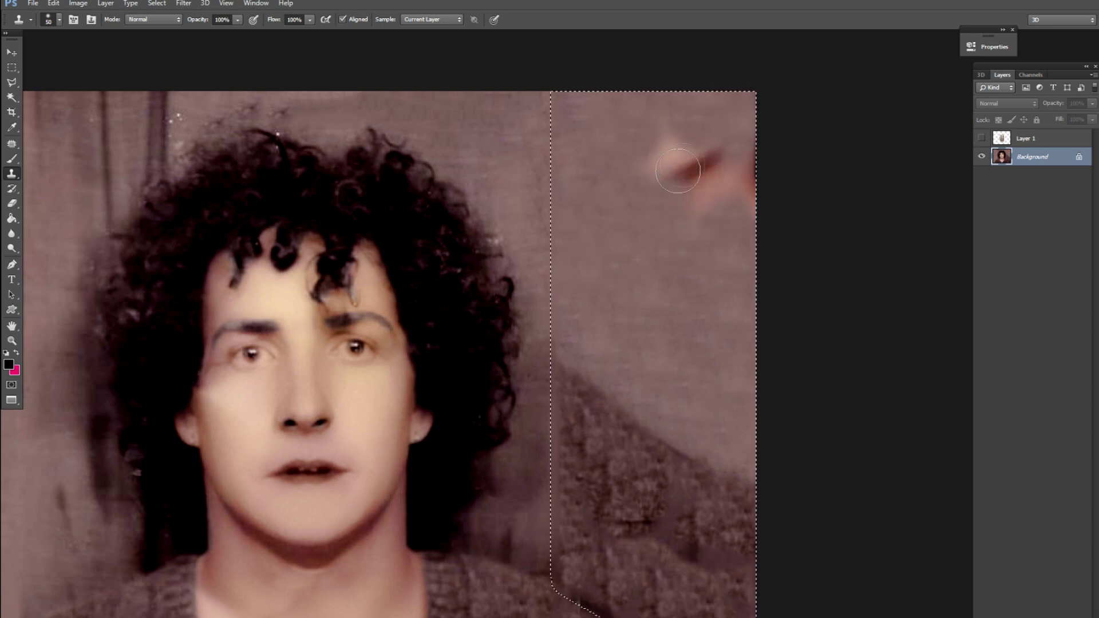
- Clone backdrop over the last skin remnants and misplaced knit texture above the right shoulder, and clear the selection
drag(568, 280, 620, 405)
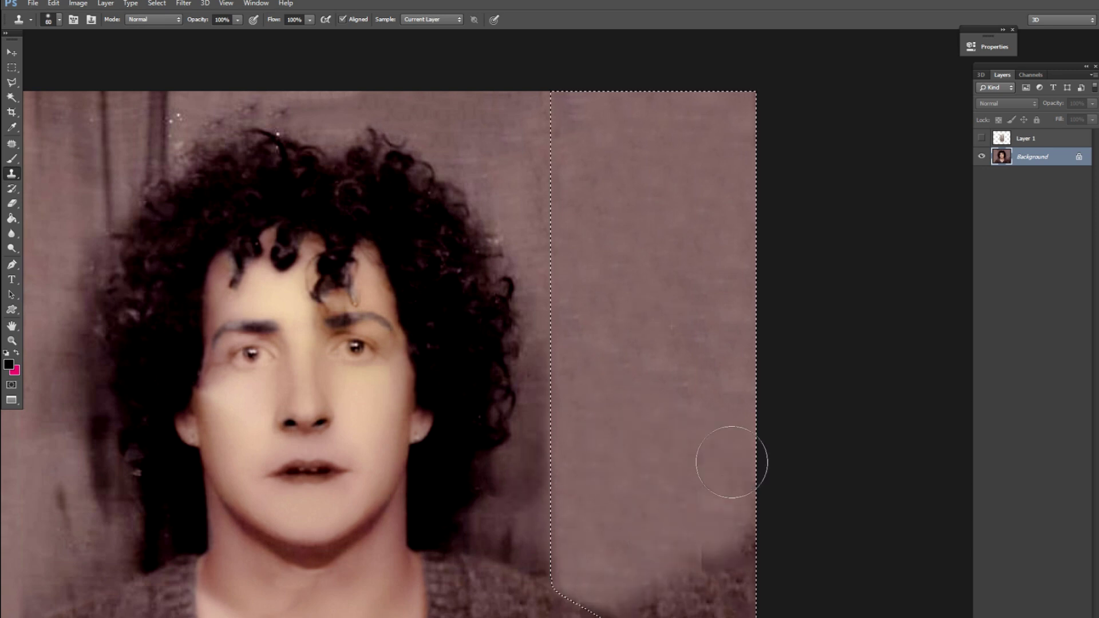
scroll(596, 417, down, 4)
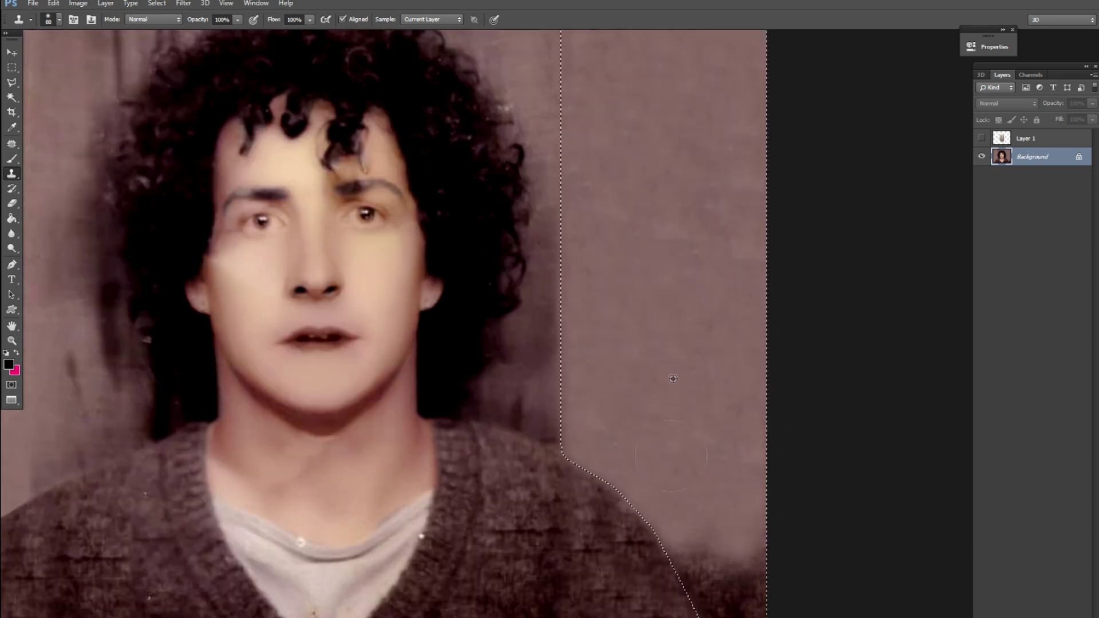
key(v)
key(ctrl+0)
scroll(646, 433, up, 5)
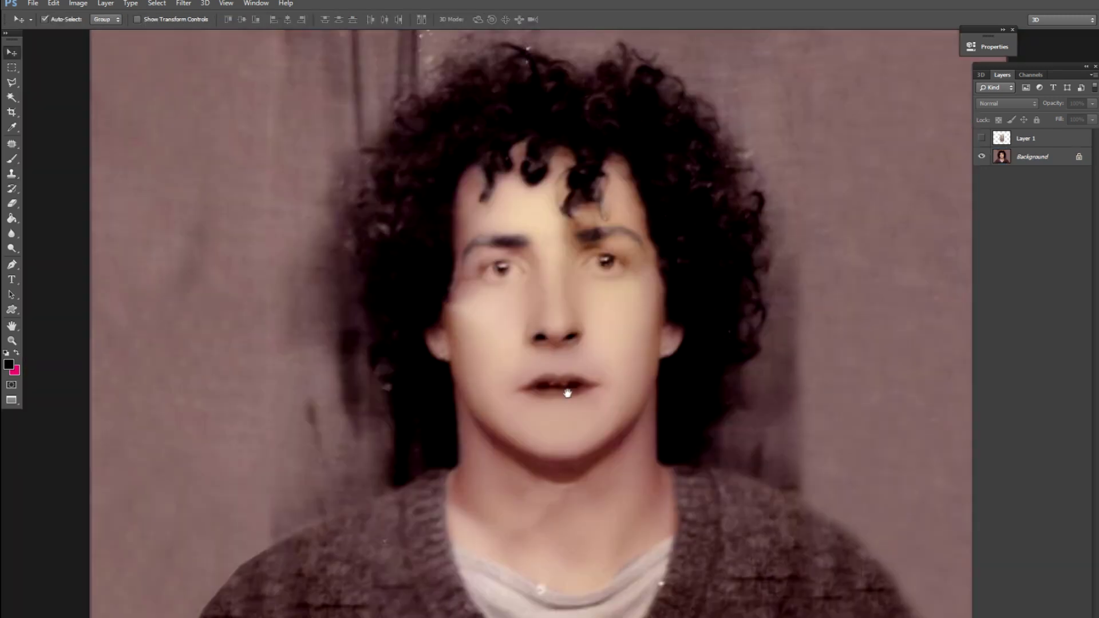
scroll(477, 411, down, 3)
scroll(456, 400, up, 2)
- Outline the stained backdrop left of the hair with the Polygonal Lasso, following the shoulder and the curls' edge
key(l)
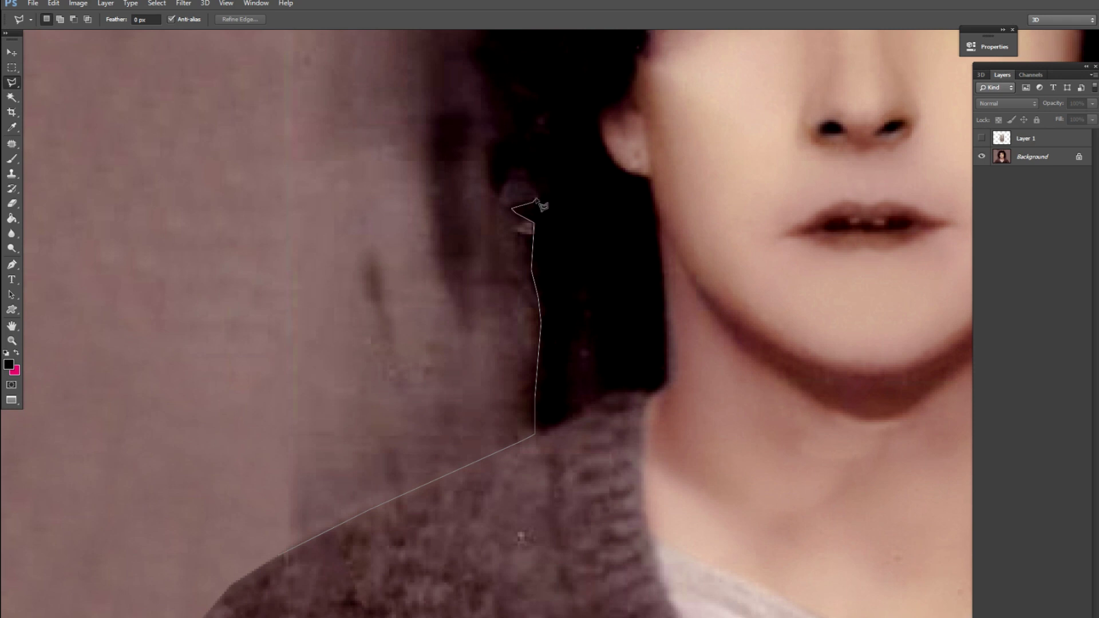
scroll(495, 166, up, 3)
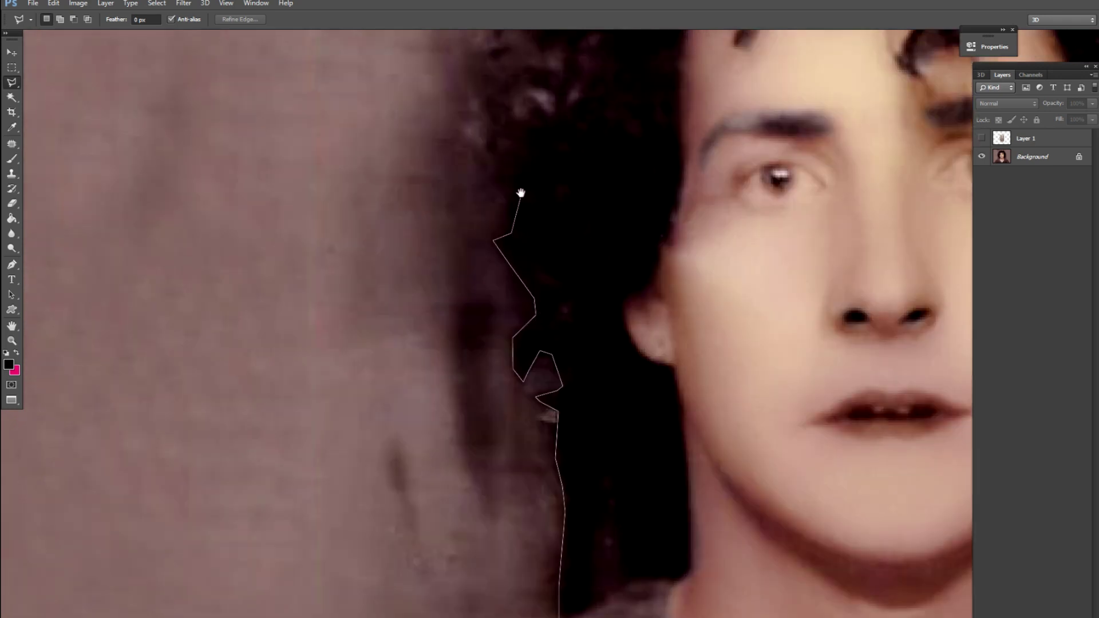
drag(521, 193, 499, 439)
drag(187, 401, 241, 86)
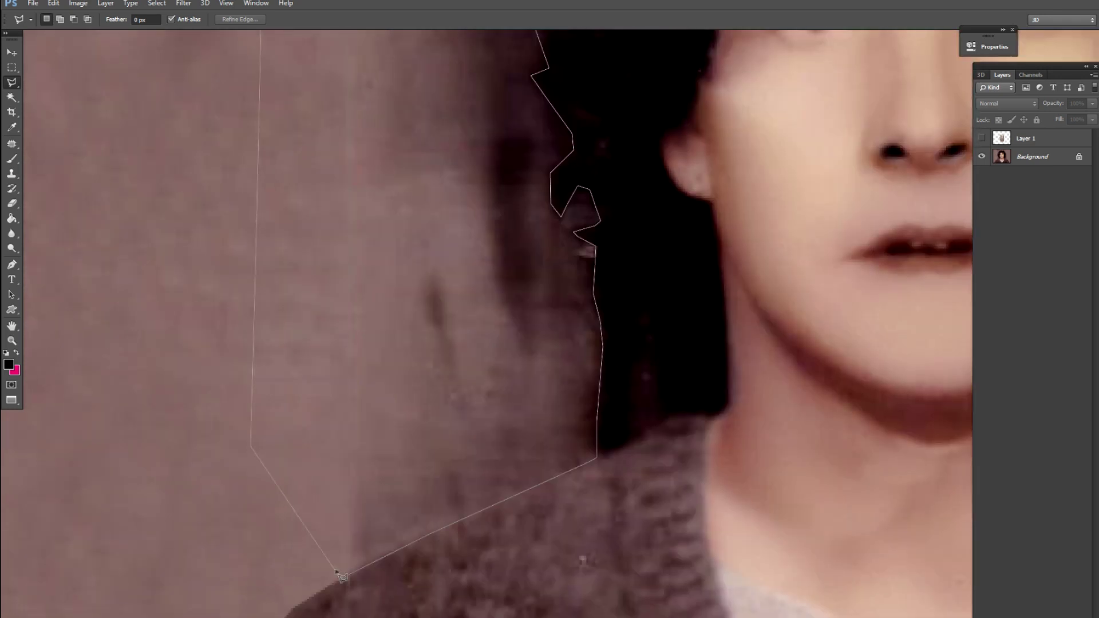
click(343, 579)
- Add the streaked backdrop at the upper left of the hair to the selection with the freehand Lasso
scroll(437, 441, up, 6)
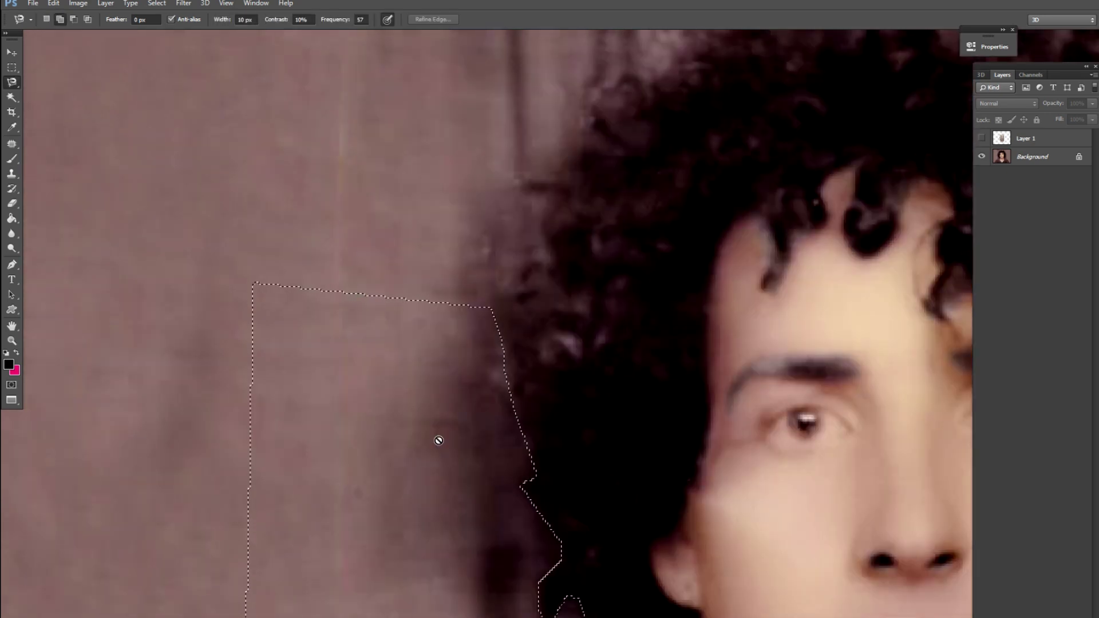
scroll(442, 430, up, 3)
key(shift+l)
key(shift+l)
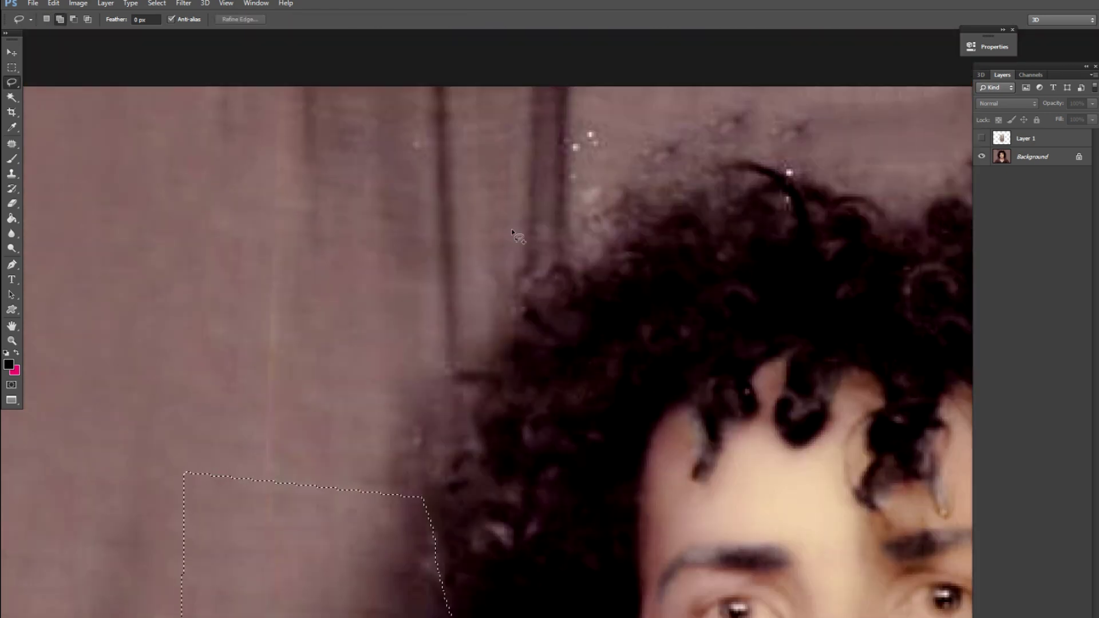
drag(369, 202, 516, 177)
scroll(515, 176, up, 2)
drag(187, 404, 774, 285)
drag(581, 360, 578, 362)
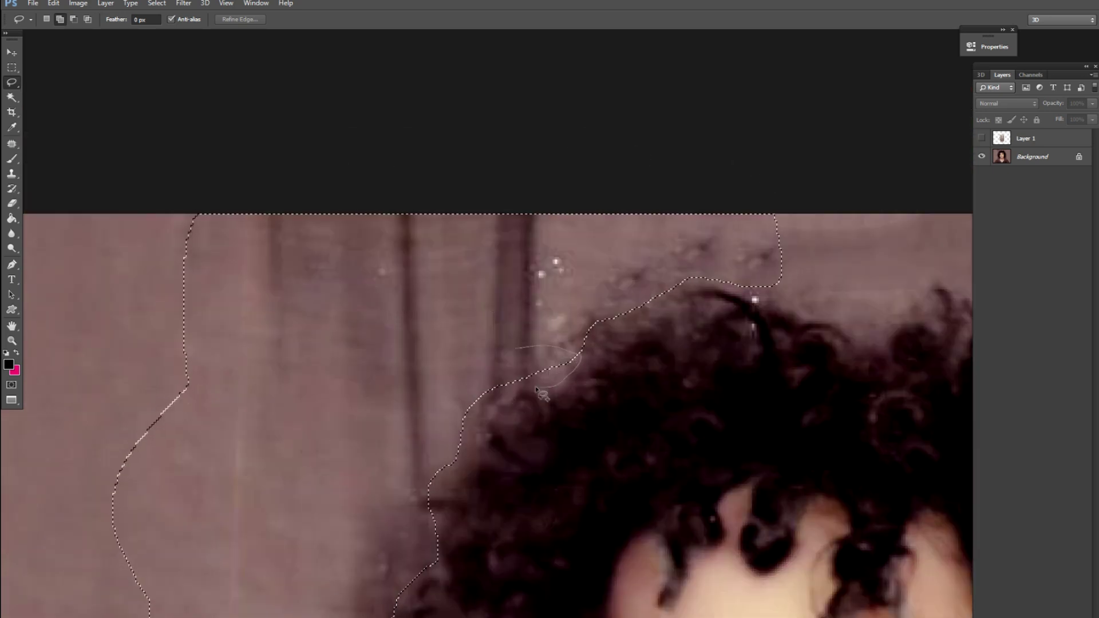
- Extend the selection over the backdrop above the hair and along the upper right curls
scroll(646, 279, right, 2)
mouse_move(646, 279)
mouse_down()
mouse_move(750, 344)
mouse_move(837, 253)
mouse_move(836, 197)
mouse_up()
scroll(836, 206, right, 6)
drag(450, 258, 567, 333)
drag(810, 208, 804, 185)
scroll(527, 337, down, 2)
scroll(527, 338, right, 3)
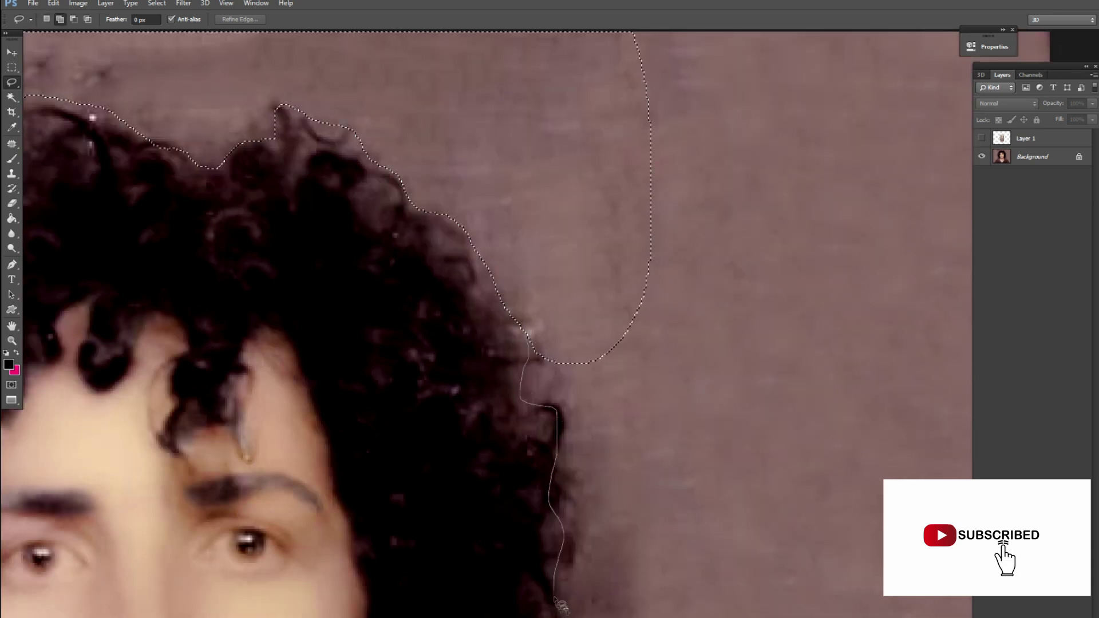
- Extend the selection down the backdrop right of the hair to the right shoulder
drag(554, 597, 560, 616)
scroll(522, 356, down, 4)
drag(490, 449, 486, 453)
scroll(606, 226, down, 3)
mouse_move(458, 216)
mouse_down()
mouse_move(417, 332)
mouse_move(544, 461)
mouse_move(641, 497)
mouse_up()
scroll(537, 257, down, 2)
scroll(537, 257, right, 2)
scroll(537, 256, down, 6)
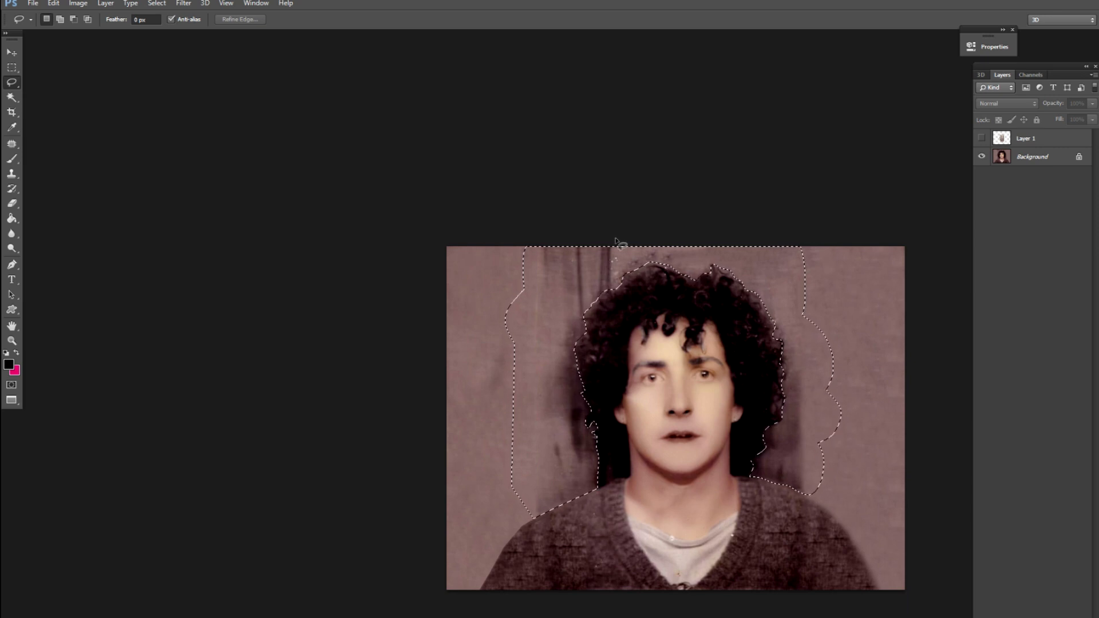
- Add the outer backdrop areas on both sides to the selection and feather it by 3 pixels
key(shift)
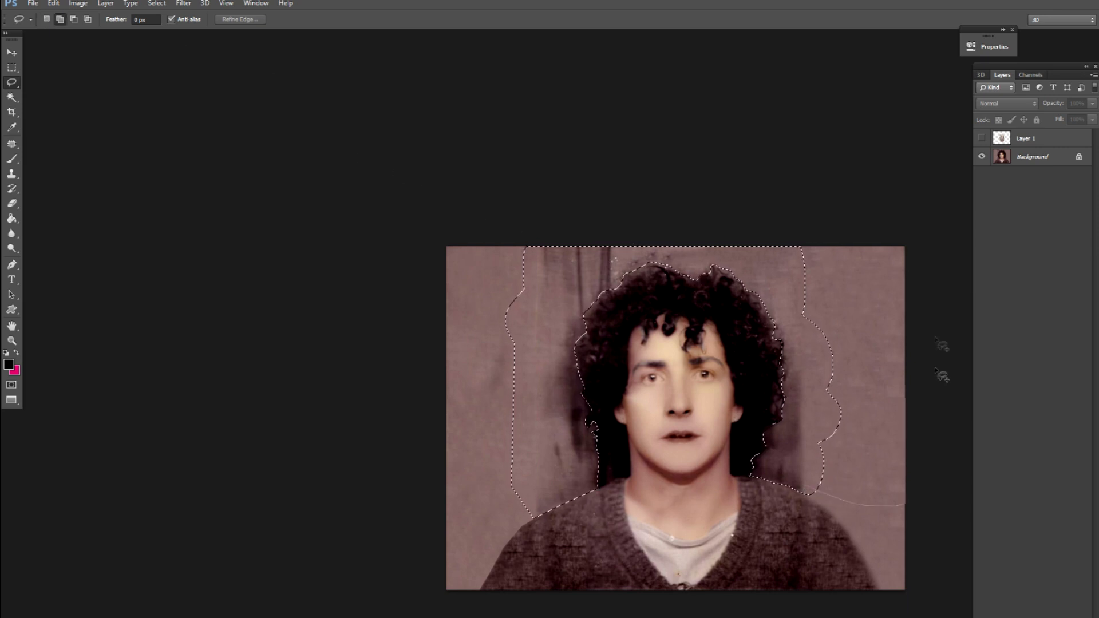
drag(544, 484, 444, 220)
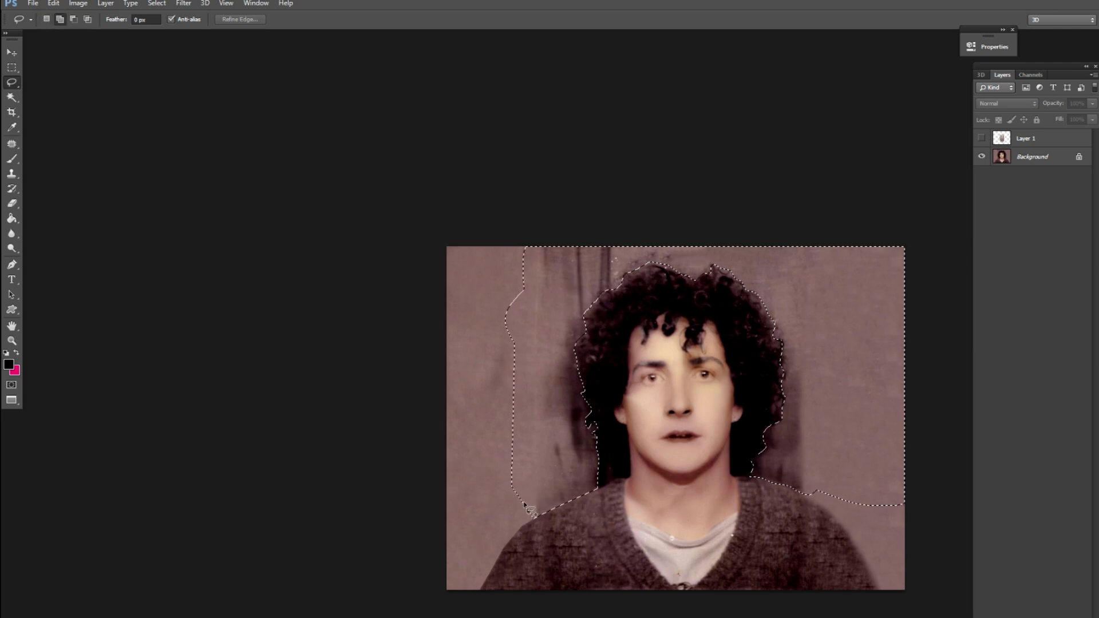
right_click(541, 366)
click(573, 399)
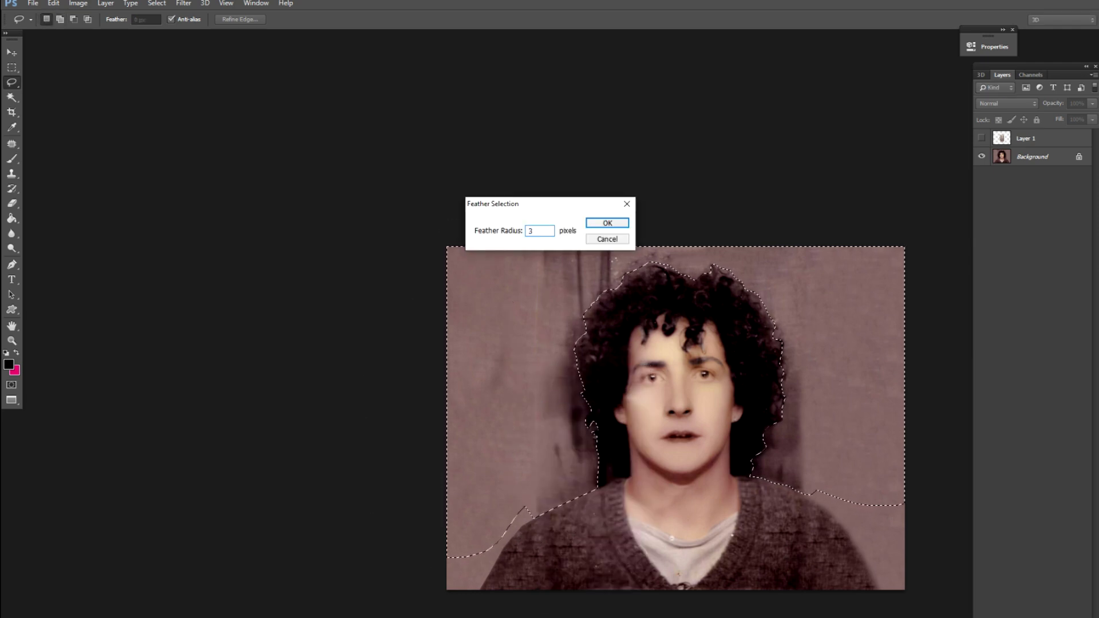
key(Return)
- Clone clean backdrop texture over the streaks and dark edges around the hair with the Clone Stamp, and deselect
key(s)
click(1032, 156)
alt+click(497, 466)
mouse_move(561, 491)
mouse_down()
mouse_move(596, 404)
mouse_move(578, 370)
mouse_up()
mouse_move(499, 393)
mouse_down()
mouse_move(584, 321)
mouse_move(544, 257)
mouse_move(547, 312)
mouse_up()
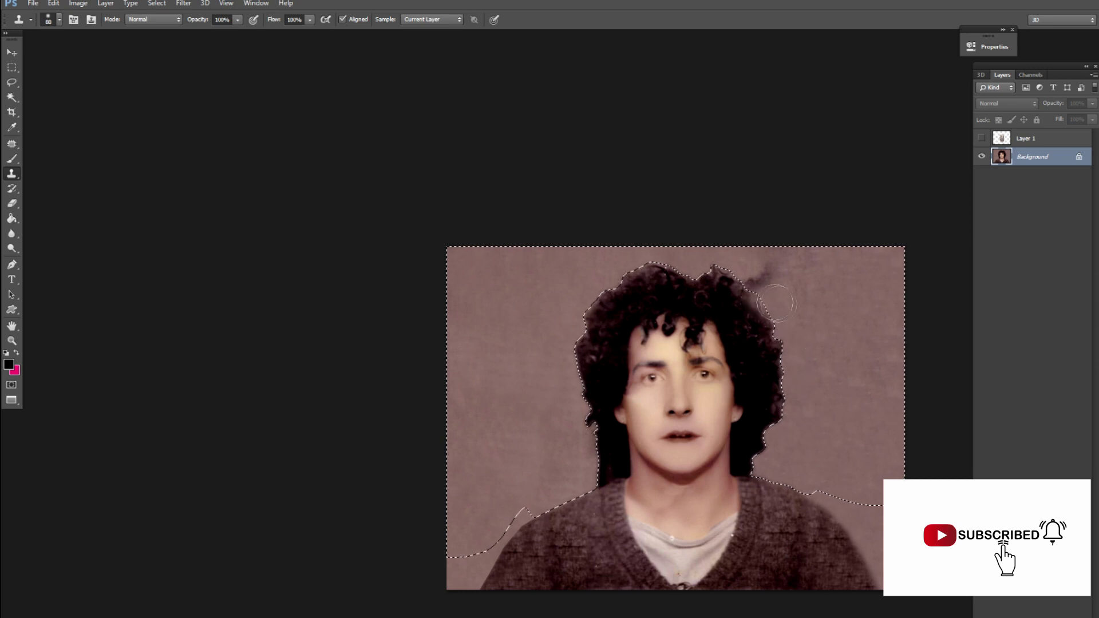
key(ctrl+d)
- Reshape the curly hair outline in Liquify with a size 100 warp brush and apply it
key(v)
key(ctrl+plus)
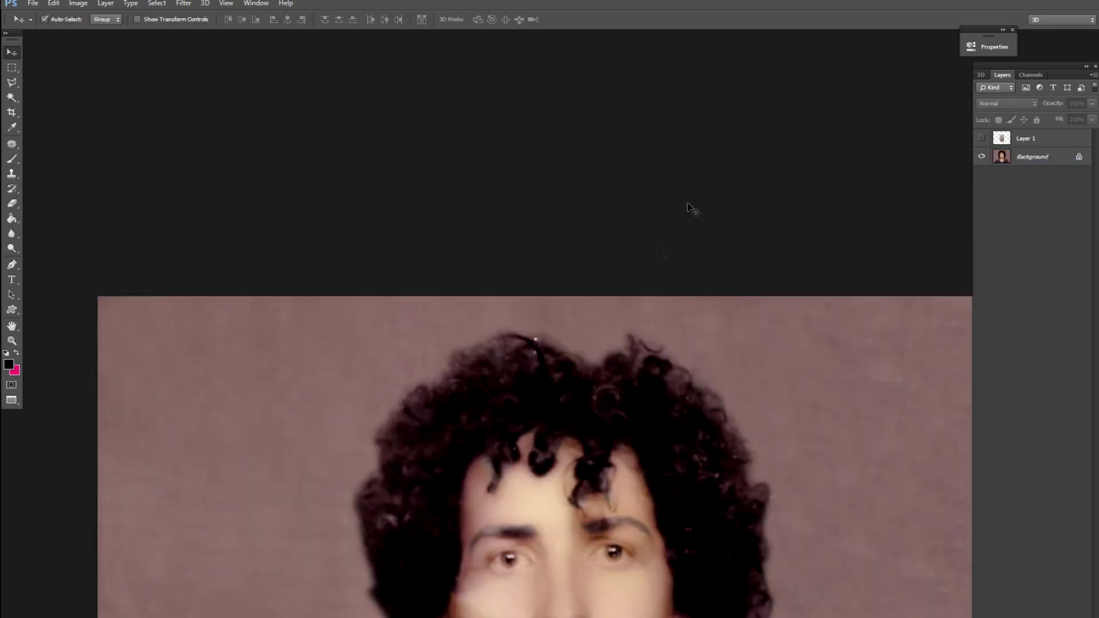
key(ctrl+shift+x)
key(ctrl+plus)
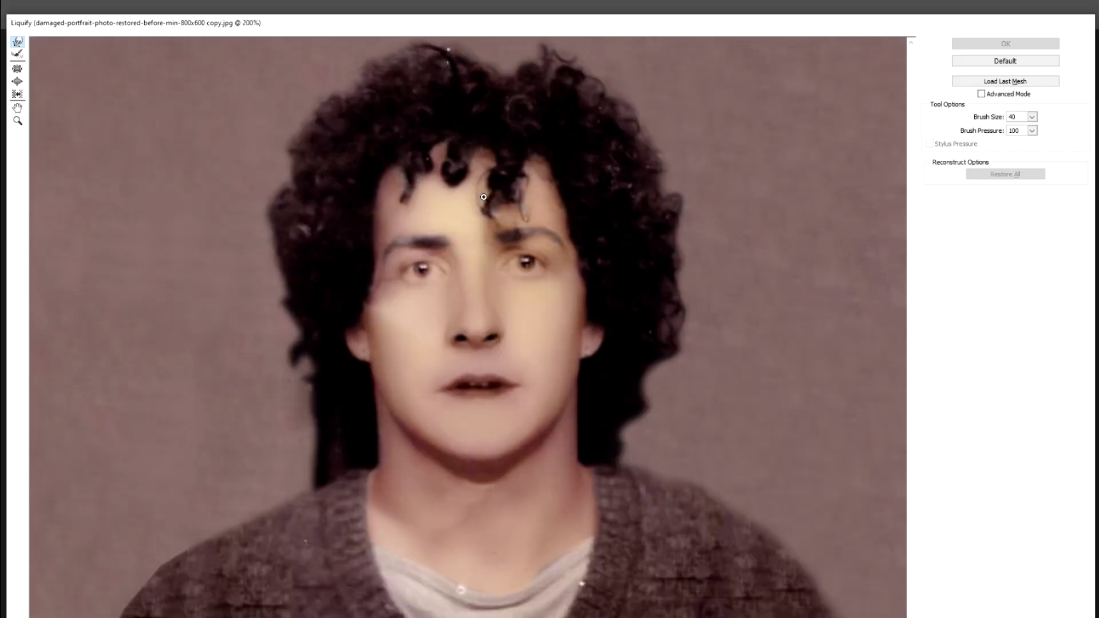
key(ctrl+plus)
key(bracketright)
mouse_move(549, 169)
mouse_down()
mouse_move(517, 110)
mouse_move(462, 122)
mouse_up()
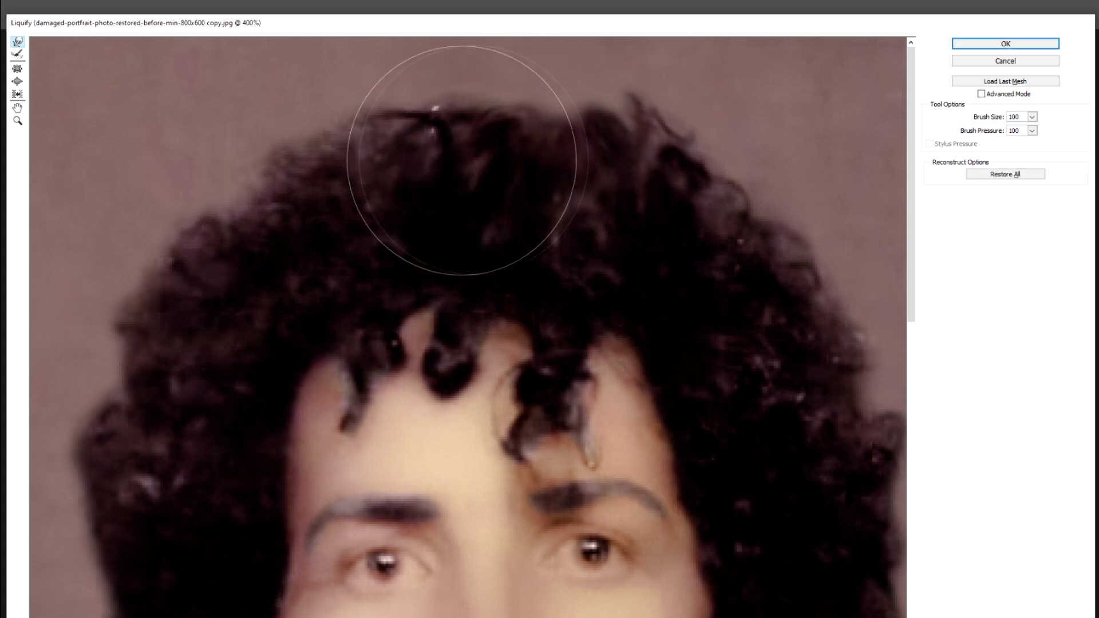
drag(716, 291, 517, 184)
mouse_move(691, 580)
mouse_down()
mouse_move(679, 424)
mouse_move(582, 471)
mouse_move(422, 483)
mouse_move(211, 358)
mouse_move(214, 226)
mouse_up()
key(Return)
scroll(582, 351, down, 5)
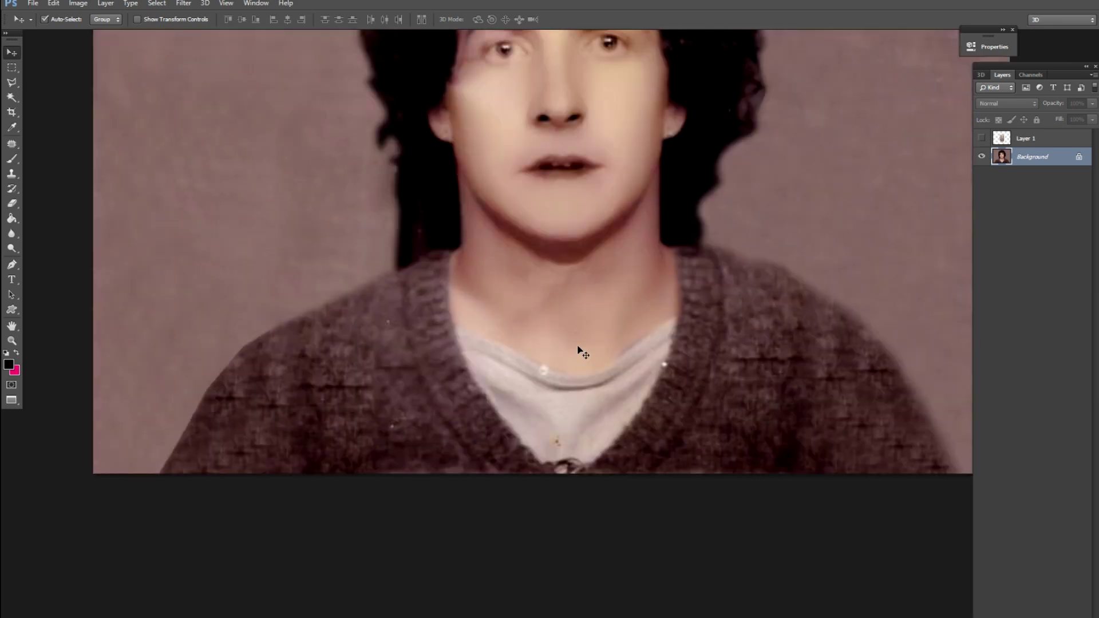
key(ctrl+minus)
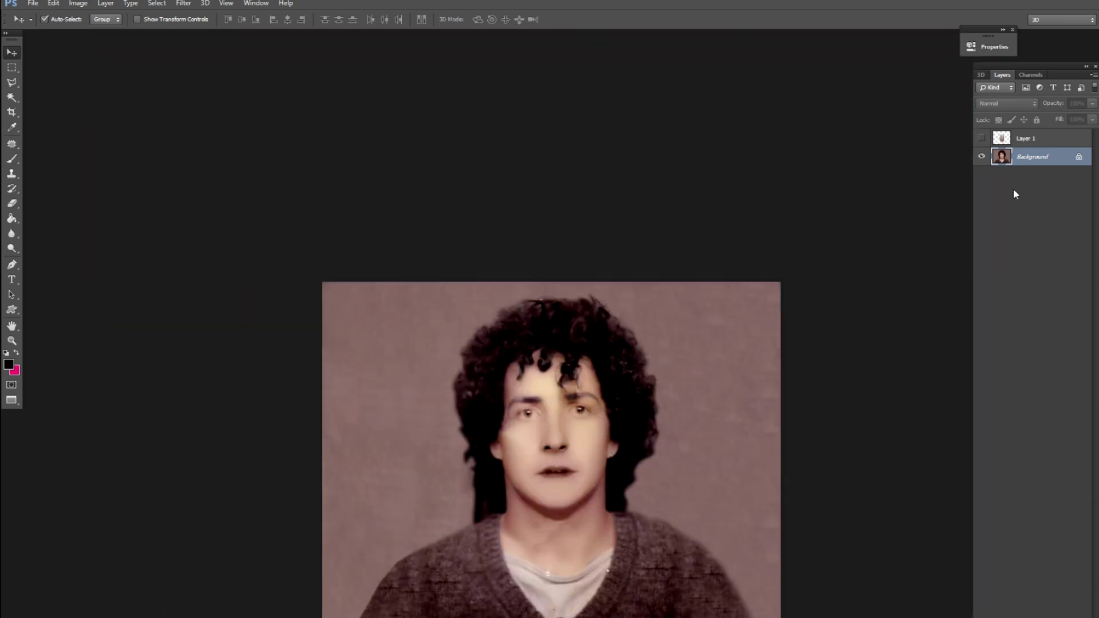
- Duplicate the Background layer and add a Color Lookup adjustment layer above the copy
key(ctrl+j)
click(1031, 615)
click(1029, 602)
- Try successive 3DLUT presets on the Color Lookup layer and choose LOG_Fuji Superior 200_V5.cube
click(830, 73)
click(812, 127)
key(Down)
key(Down)
key(Down)
key(Down)
key(Down)
key(Down)
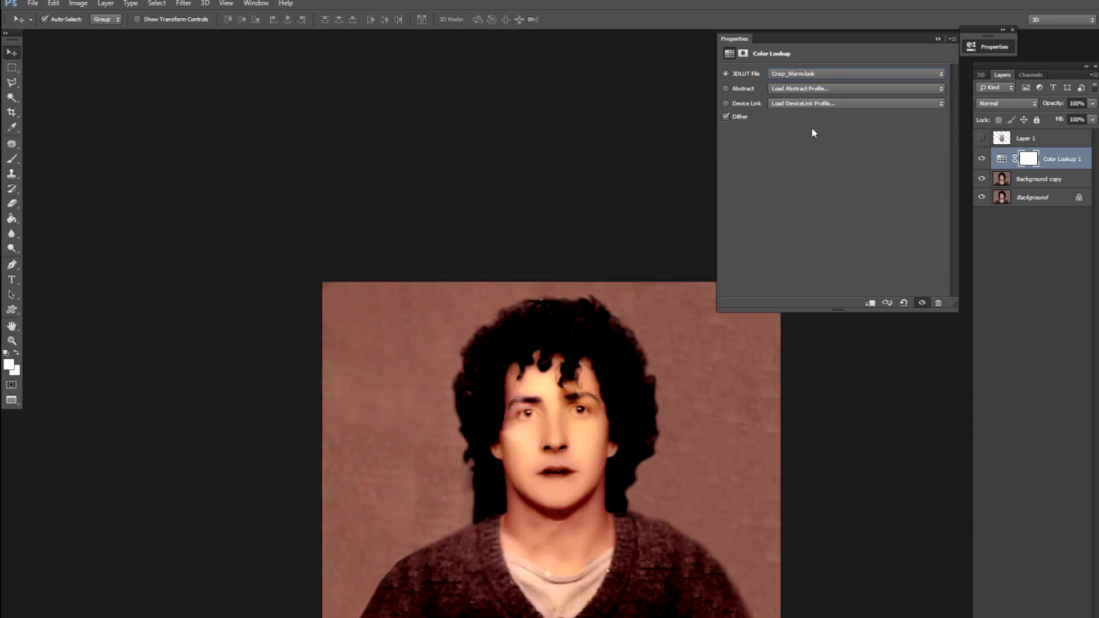
key(Down)
key(Down)
key(Down)
key(Down)
key(Down)
key(Down)
key(Down)
key(Down)
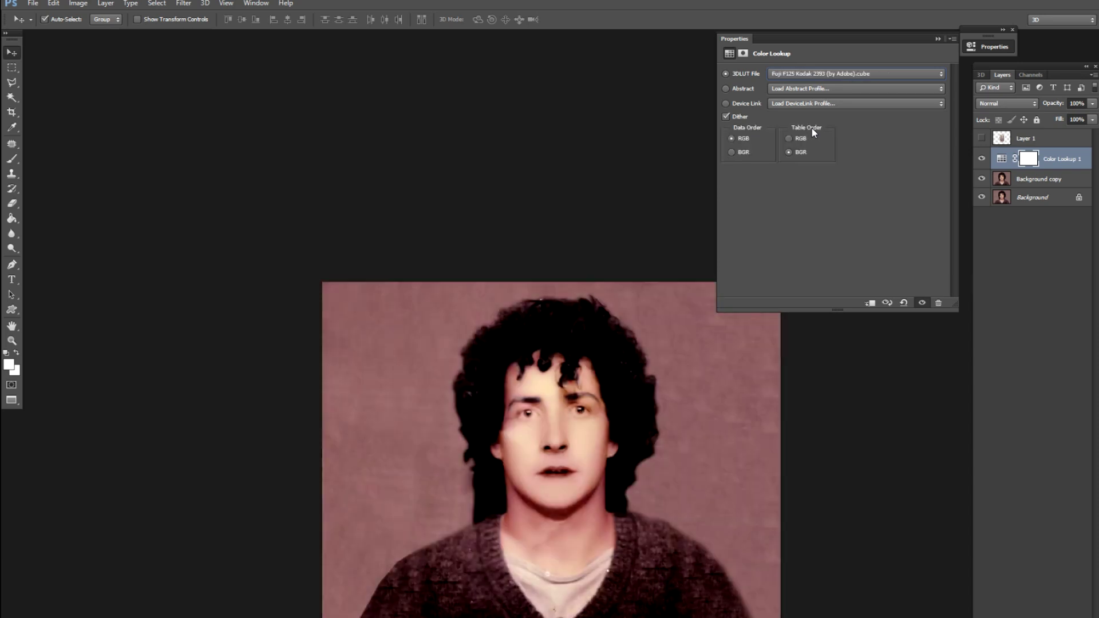
key(Down)
key(Down)
key(Down)
key(Down)
key(Down)
key(Down)
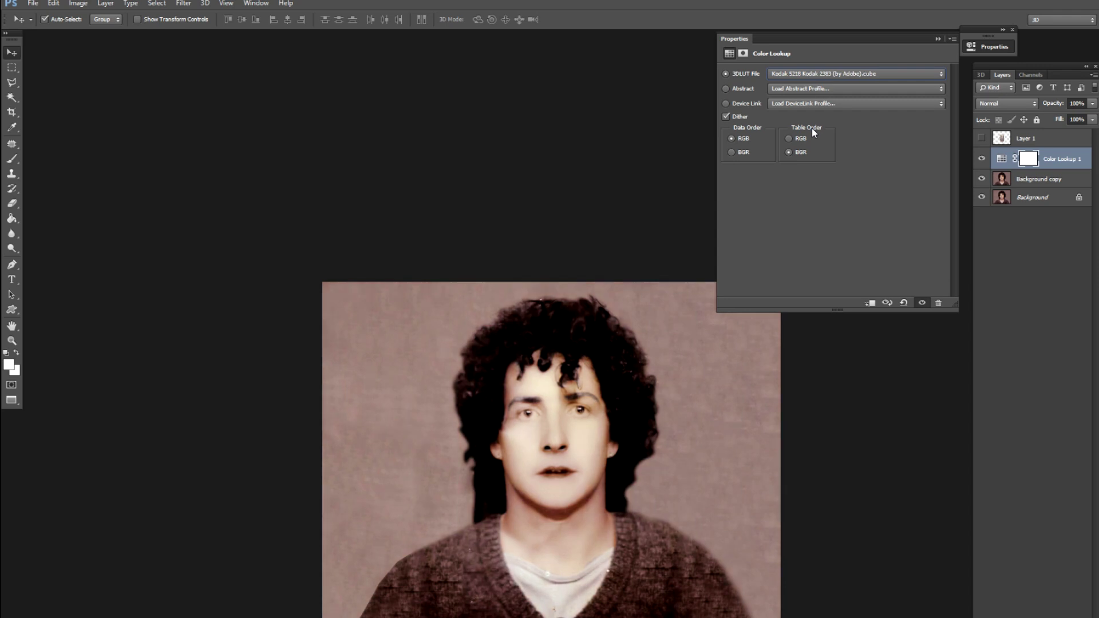
key(Down)
key(Down)
key(Down)
key(Down)
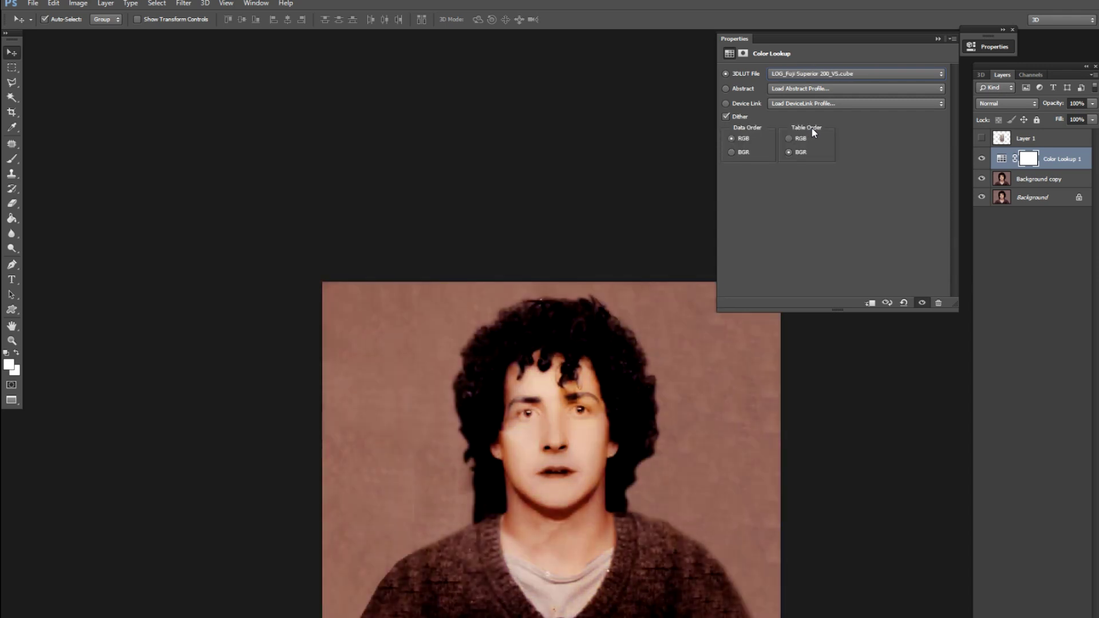
- Lower the Color Lookup layer's opacity to 25% and merge the visible layers into the Background
click(938, 39)
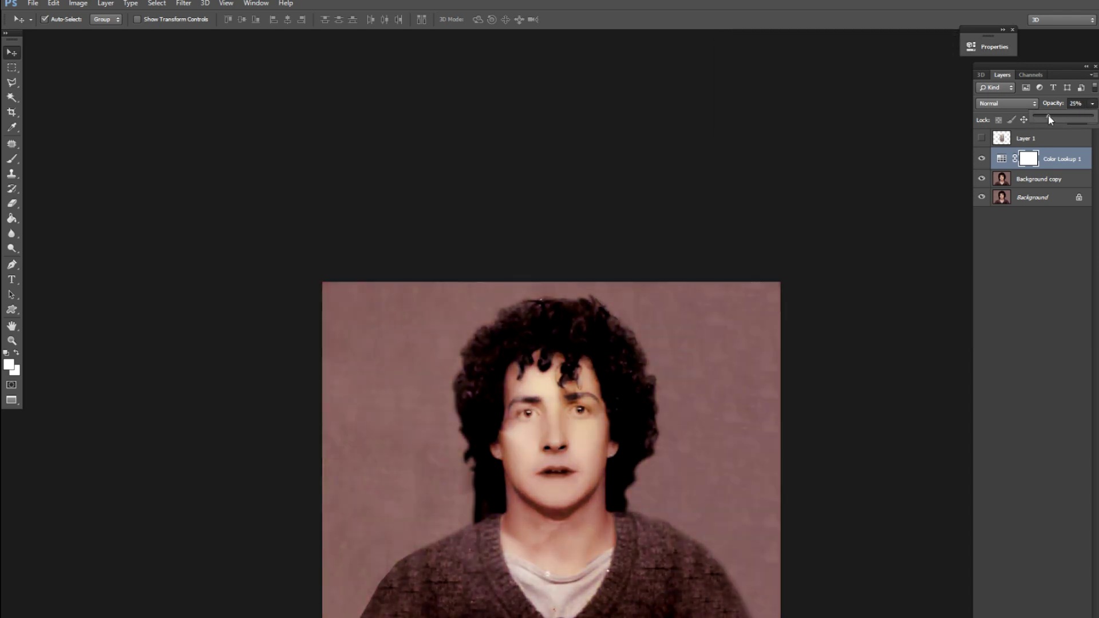
click(699, 348)
key(ctrl+shift+e)
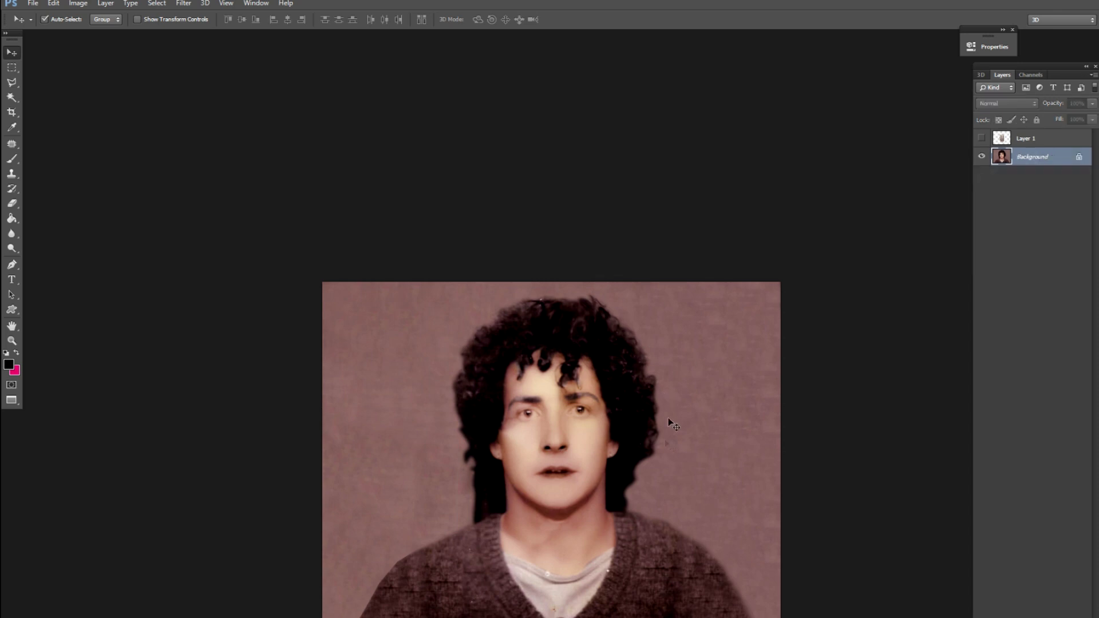
key(ctrl+l)
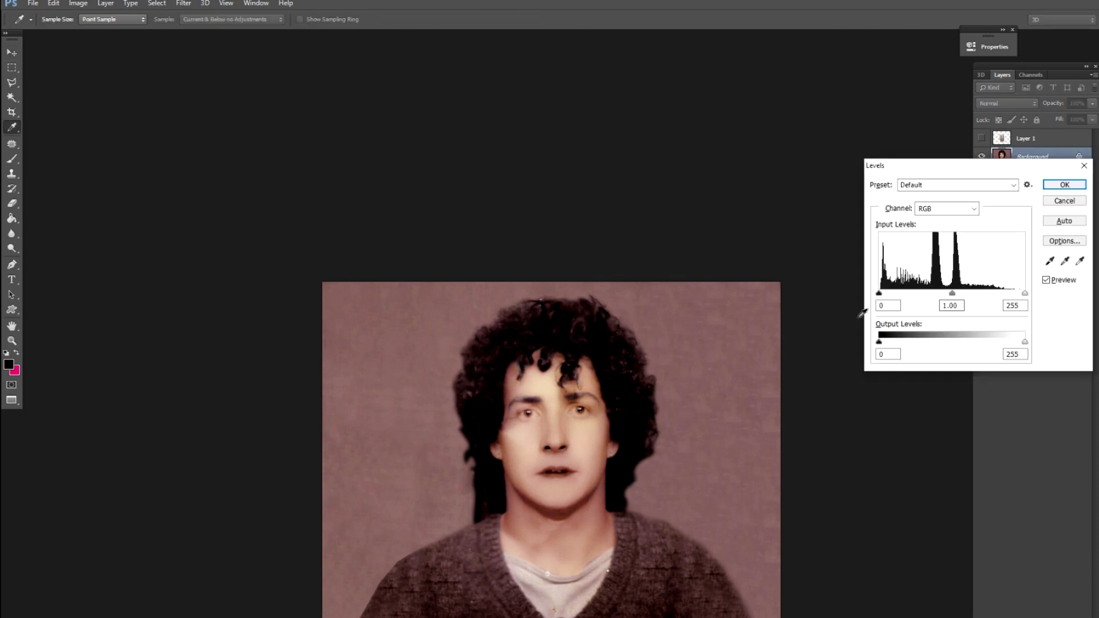
double_click(1012, 354)
key(Escape)
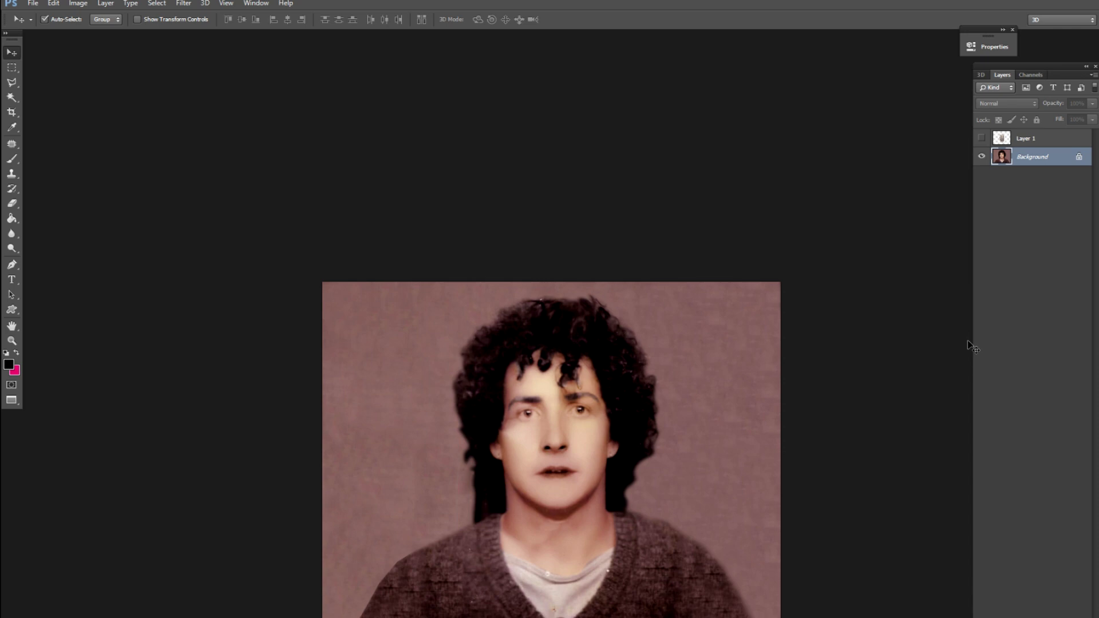
key(ctrl+u)
key(v)
key(Escape)
- Raise the Background layer's colour intensity to 144 with Match Color
key(alt+i)
key(j)
key(Up)
key(Up)
key(Up)
key(Return)
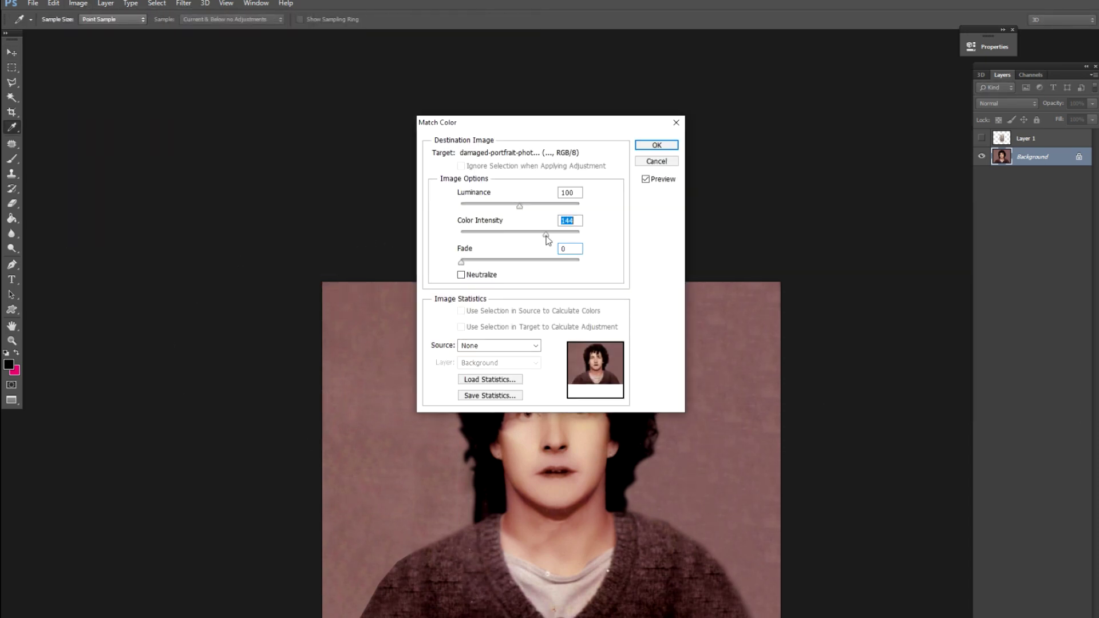
click(647, 157)
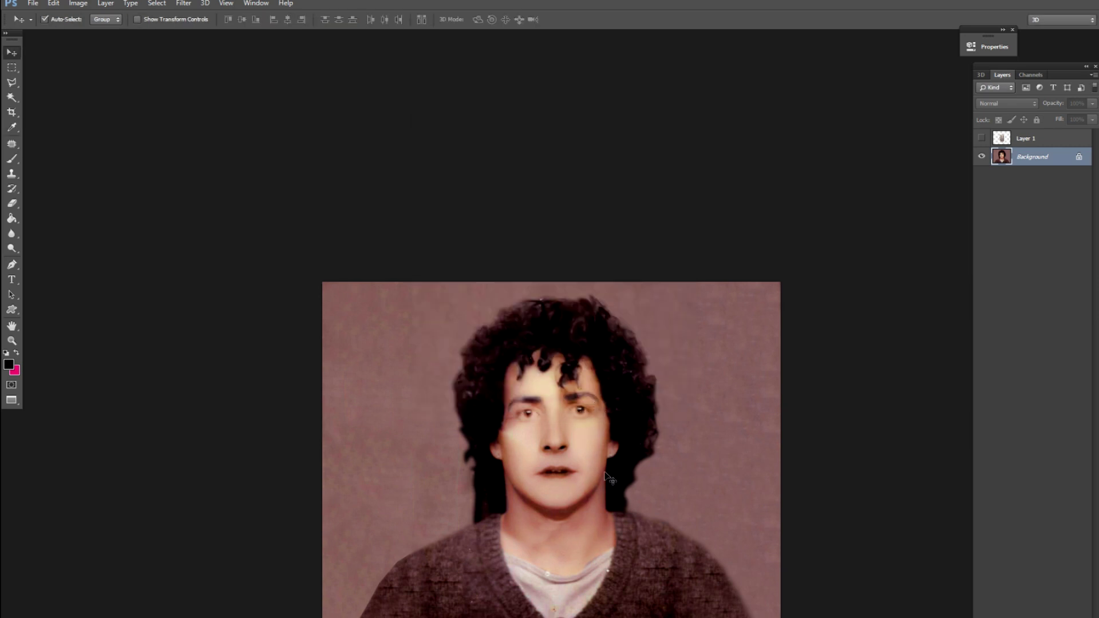